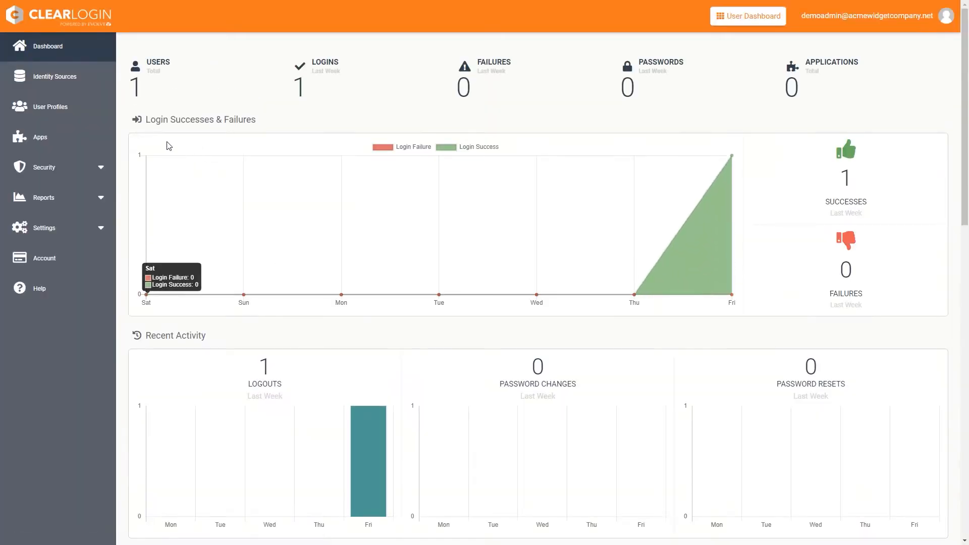
# - Open Identity Sources to view the Ossmosis Directory source
pyautogui.click(71, 79)
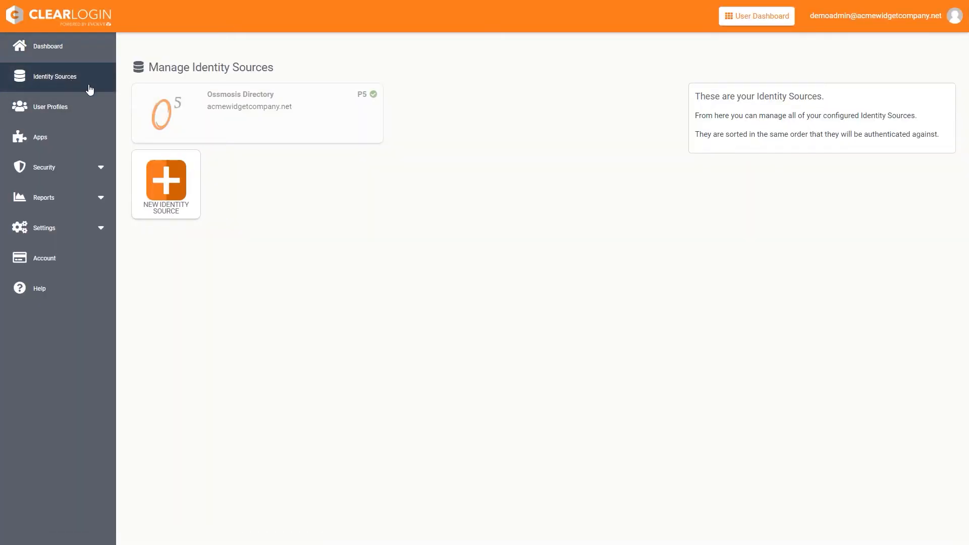
# - Start a new Active Directory source with user domain cc2.zone and priority 1
pyautogui.click(166, 181)
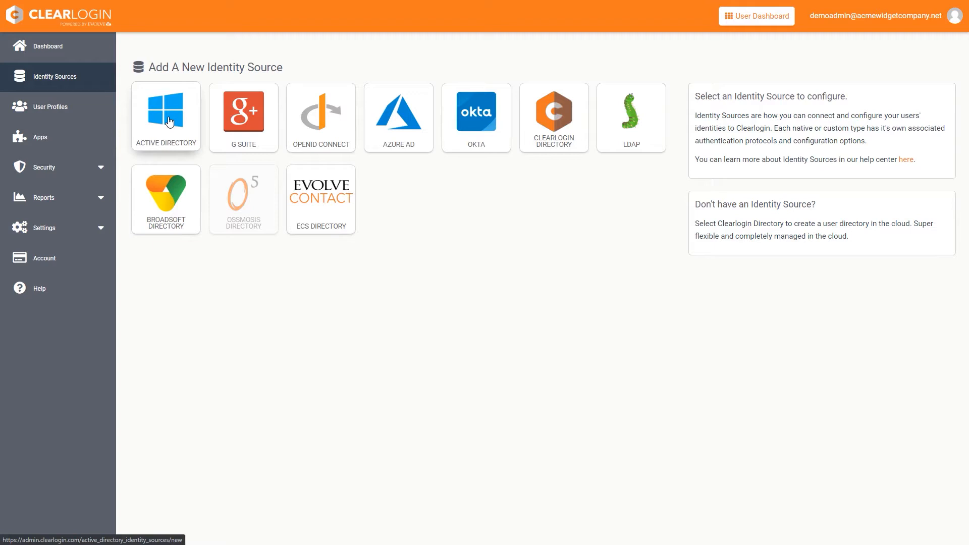
pyautogui.click(170, 121)
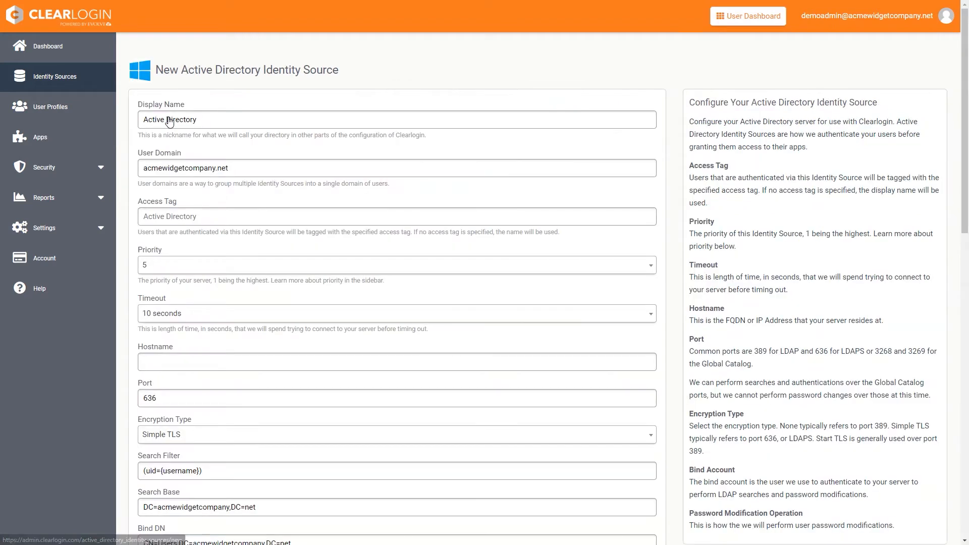
pyautogui.moveTo(230, 168); pyautogui.dragTo(132, 168)
pyautogui.write('cc2.zone')
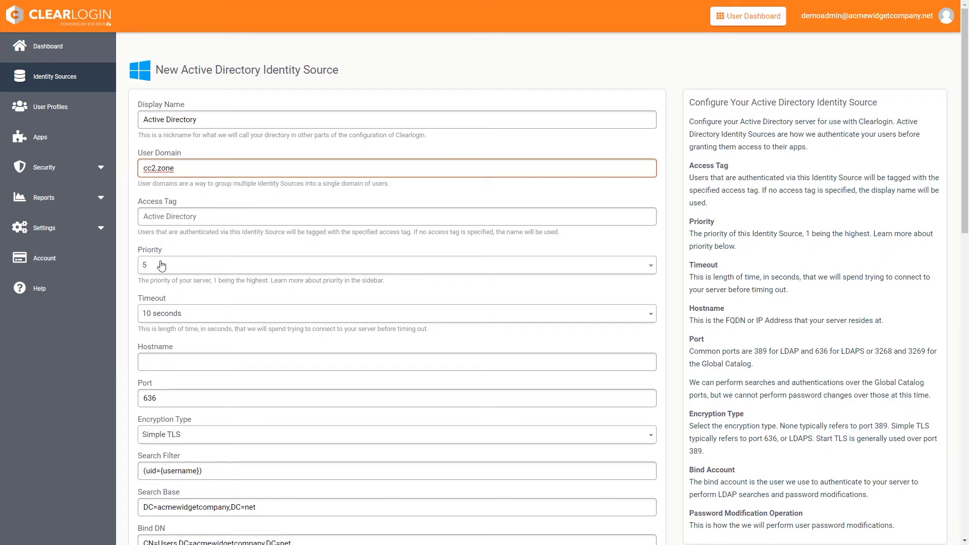
pyautogui.click(161, 265)
pyautogui.click(163, 282)
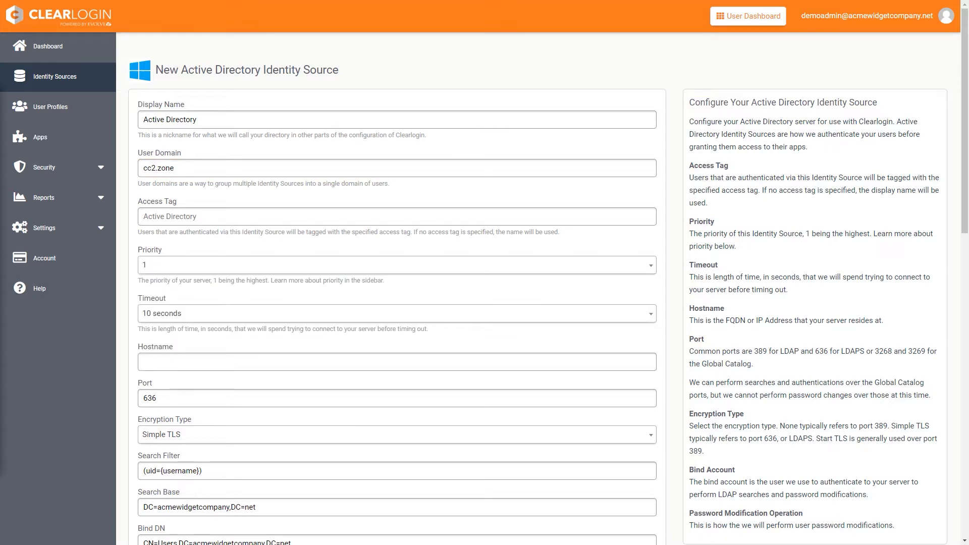
# - Set the directory server hostname to 207.195.228.119 and port to 389
pyautogui.click(157, 361)
pyautogui.write('207.195.228.119')
pyautogui.press('Tab')
pyautogui.write('389')
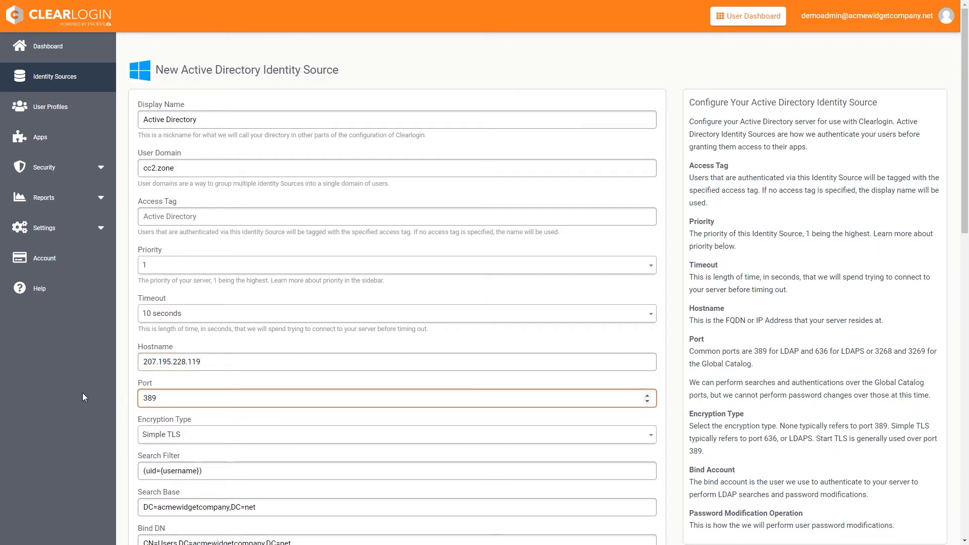
pyautogui.scroll(-2, 89, 402)
pyautogui.scroll(-2, 91, 400)
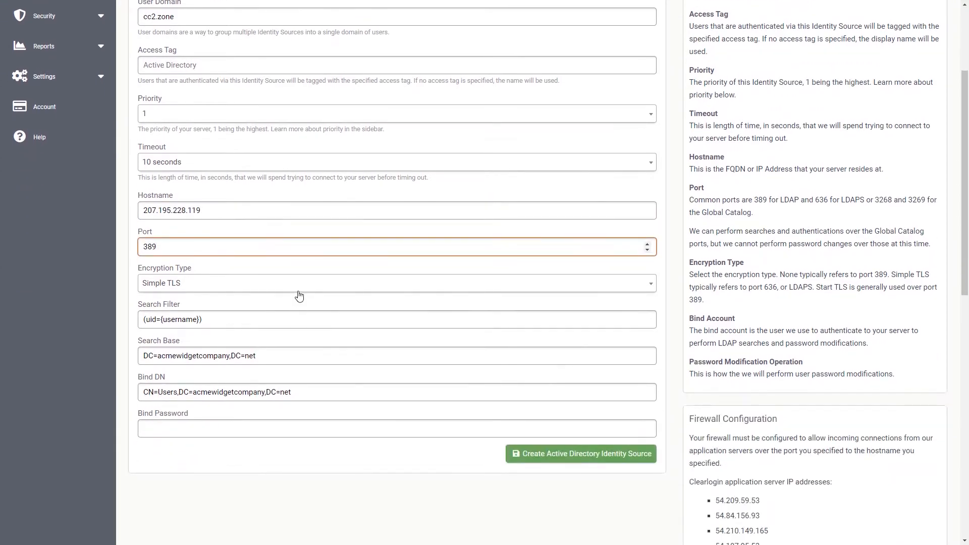
# - Choose Start TLS encryption and paste the userPrincipalName search filter and cc2.zone search base
pyautogui.click(303, 283)
pyautogui.click(277, 337)
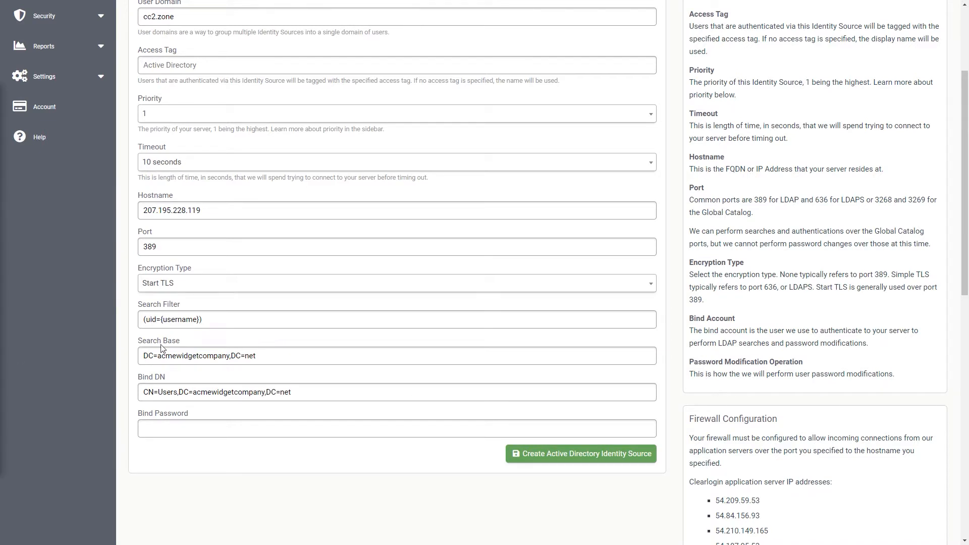
pyautogui.tripleClick(219, 324)
pyautogui.write('(userPrincipalName={username})')
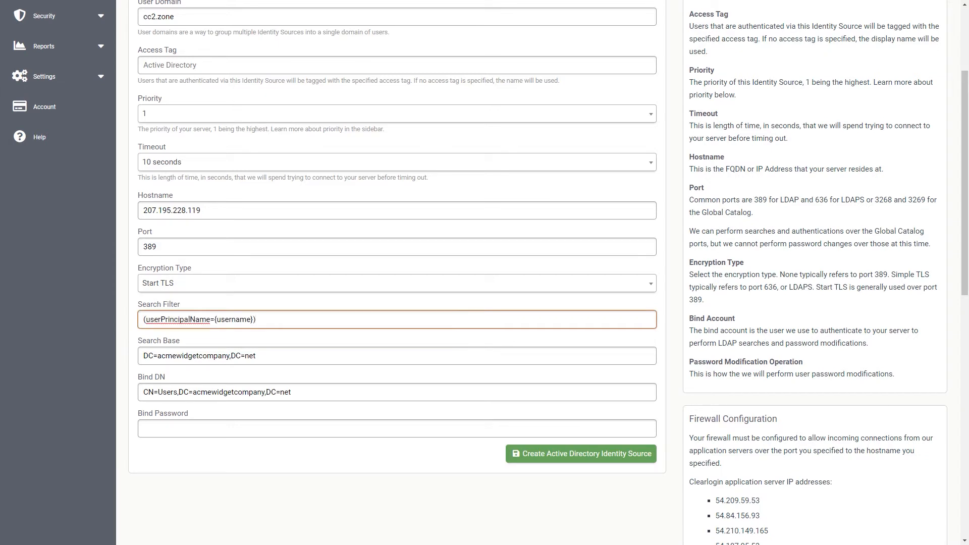
pyautogui.hotkey('alt', 'Tab')
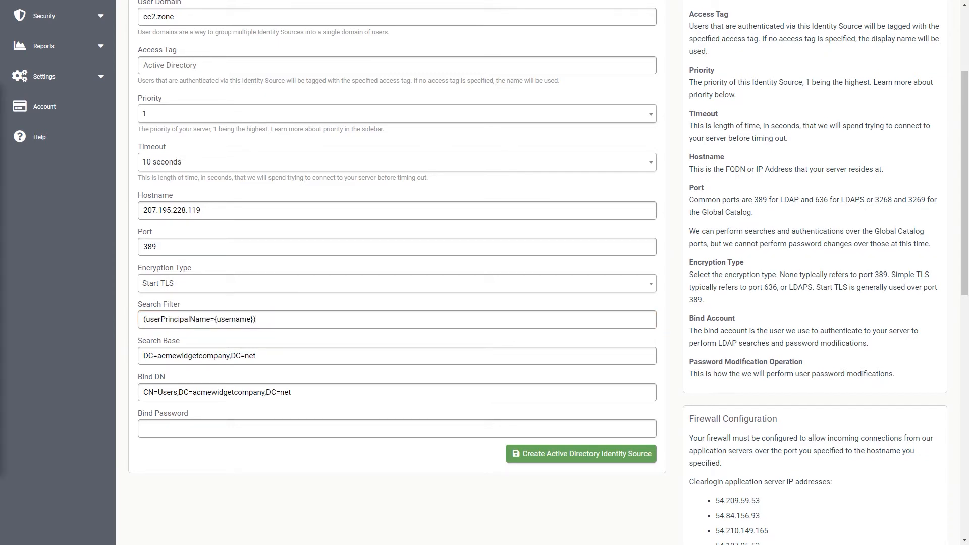
pyautogui.tripleClick(236, 355)
pyautogui.write('OU=AWC,OU=A-C4,OU=Customers,DC=cc2,DC=zone')
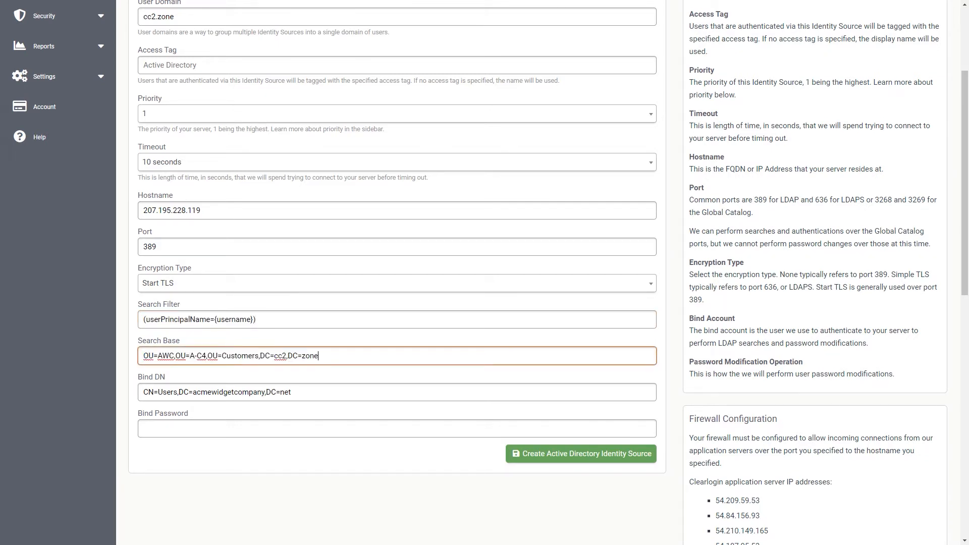
# - Paste the Administrator bind DN and bind password, then create the Active Directory source
pyautogui.hotkey('alt', 'Tab')
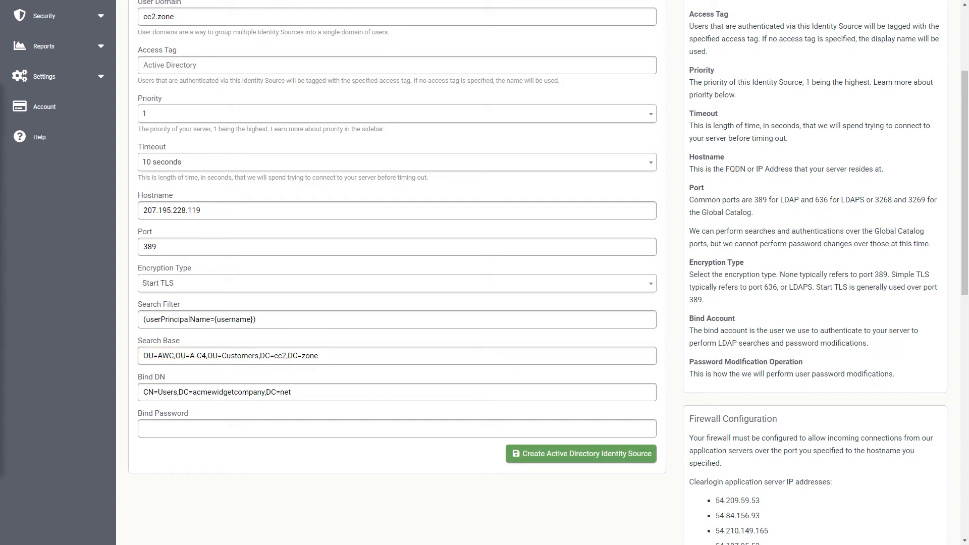
pyautogui.tripleClick(165, 393)
pyautogui.write('CN=Administrator,CN=Users,DC=cc2,DC=zone')
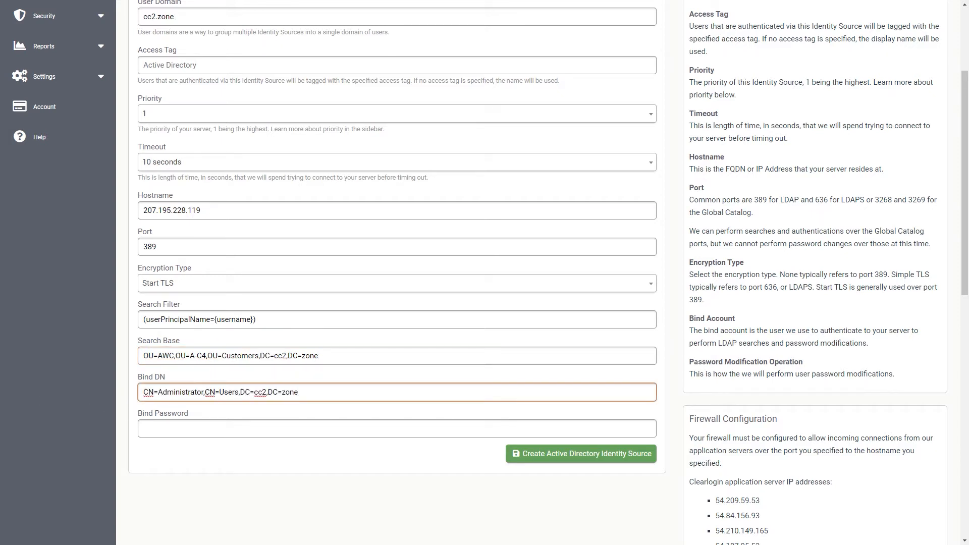
pyautogui.hotkey('alt', 'Tab')
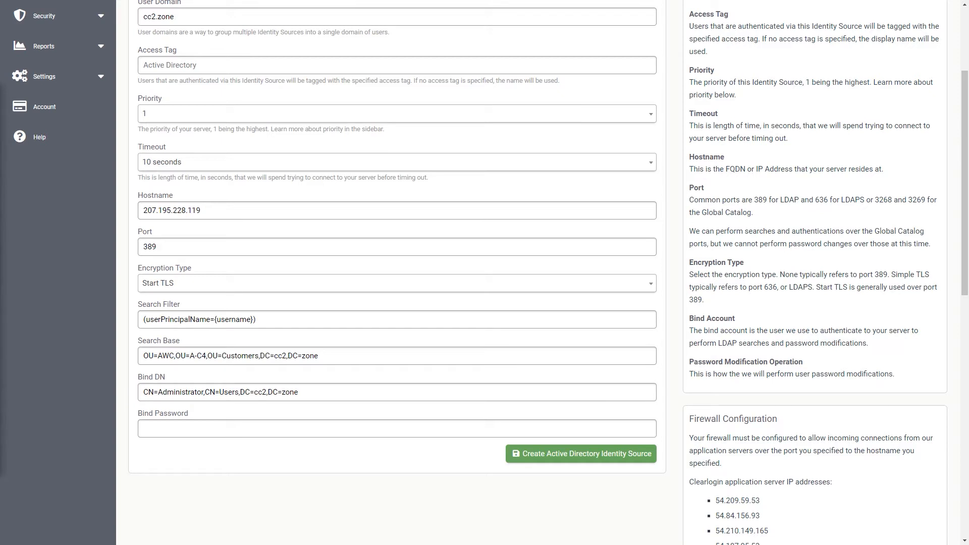
pyautogui.click(161, 431)
pyautogui.hotkey('ctrl', 'v')
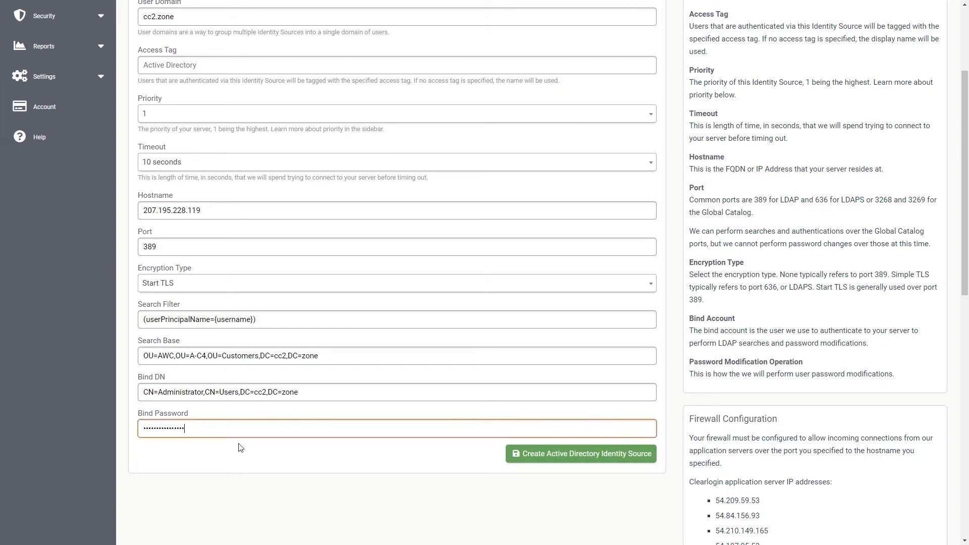
pyautogui.click(600, 455)
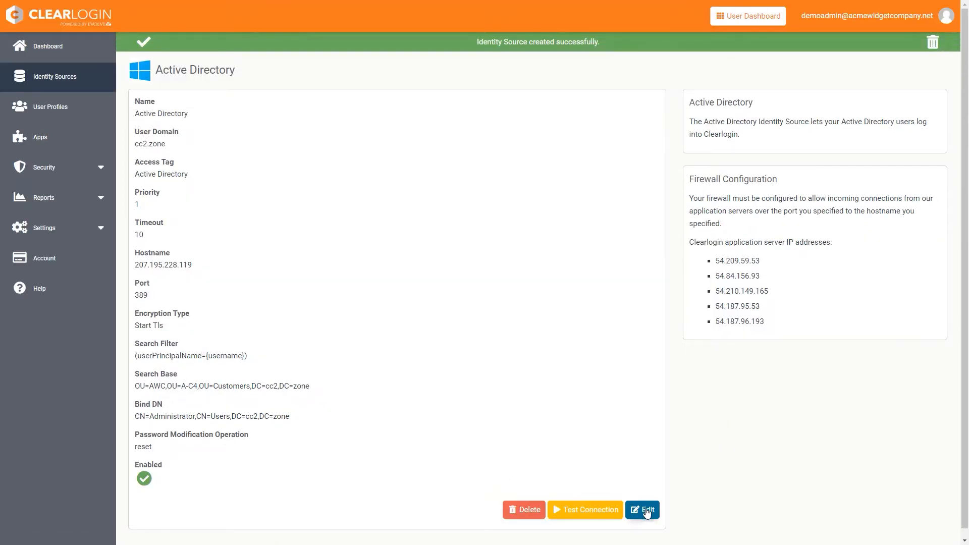
# - Add a test user's e-mail and password, pass the connection test (about 1.48 s), and save
pyautogui.click(648, 511)
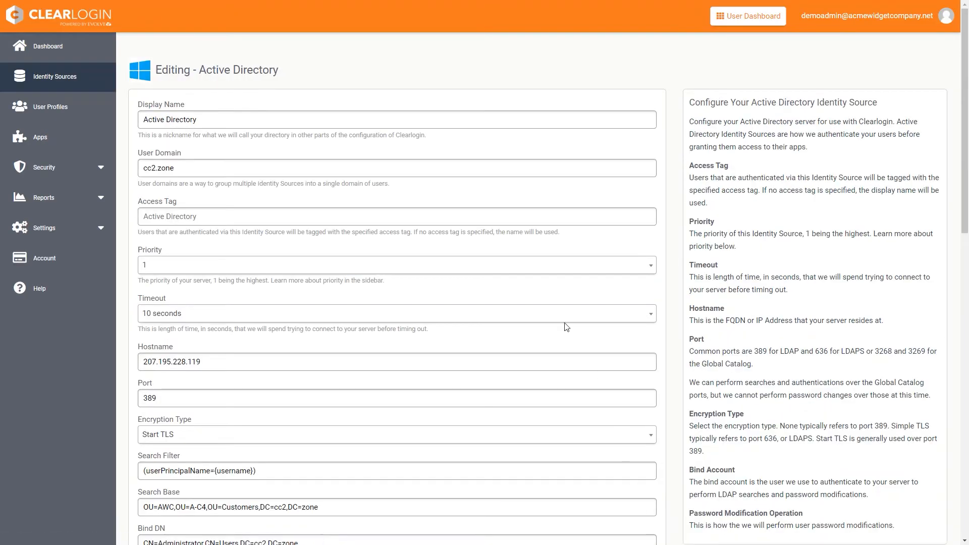
pyautogui.scroll(-10, 523, 285)
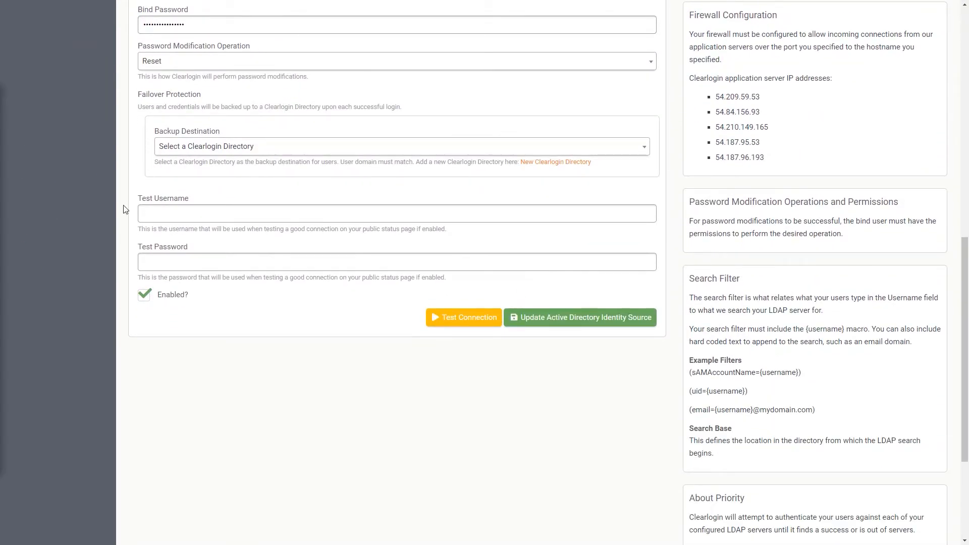
pyautogui.click(152, 212)
pyautogui.click(43, 308)
pyautogui.click(168, 265)
pyautogui.write('*********')
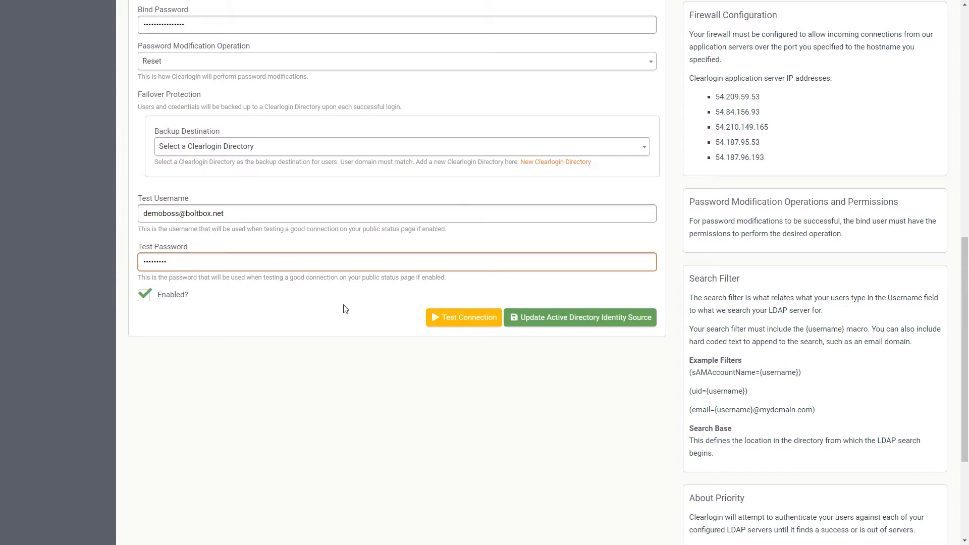
pyautogui.click(454, 320)
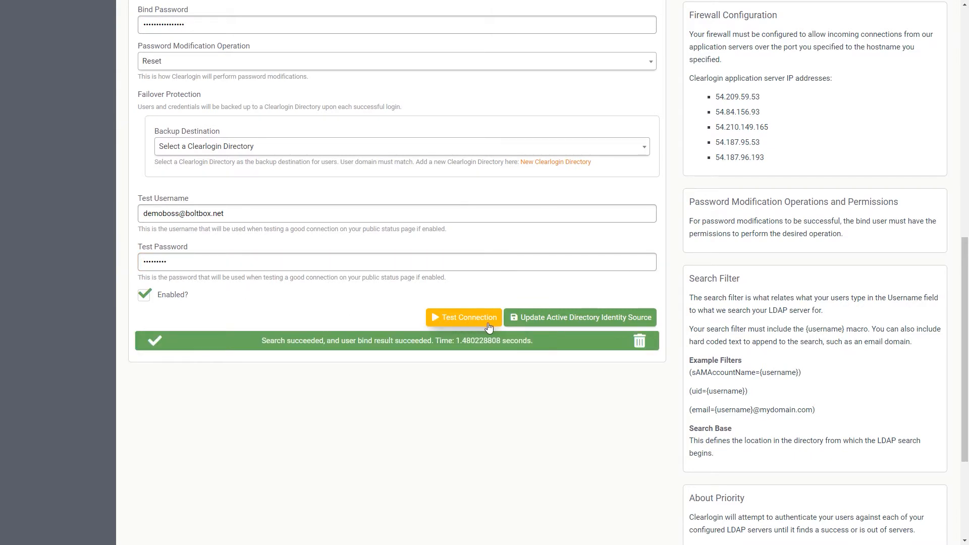
pyautogui.click(568, 323)
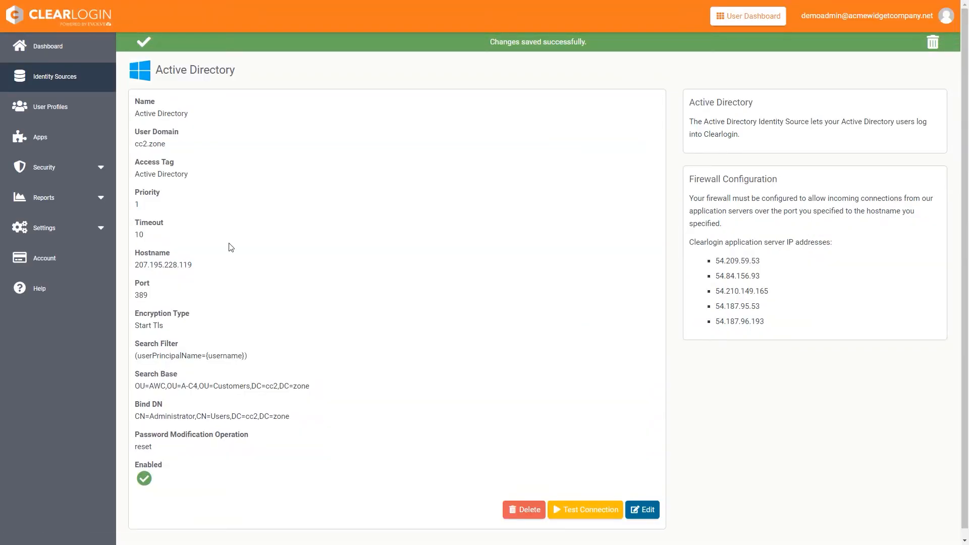
# - Add a new Salesforce app connection from the app search results
pyautogui.click(49, 146)
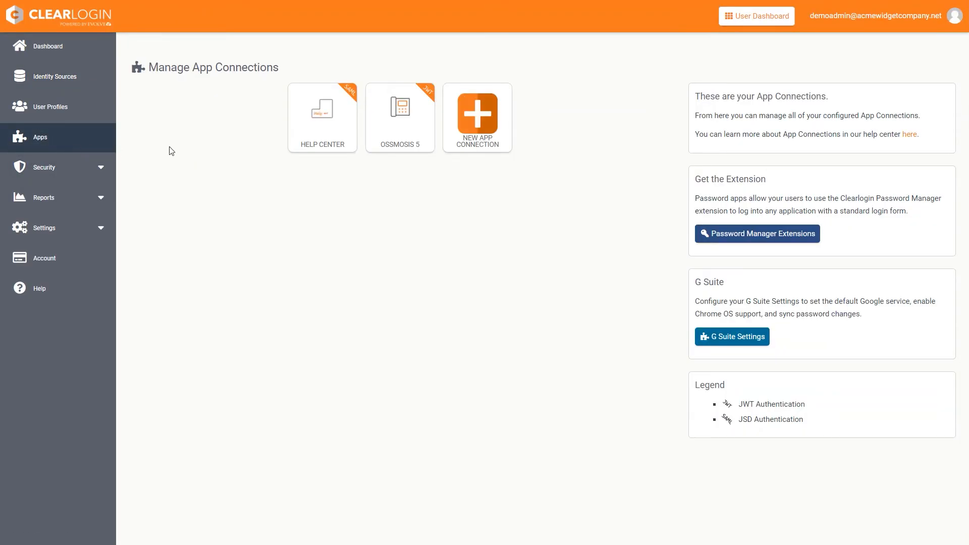
pyautogui.click(486, 132)
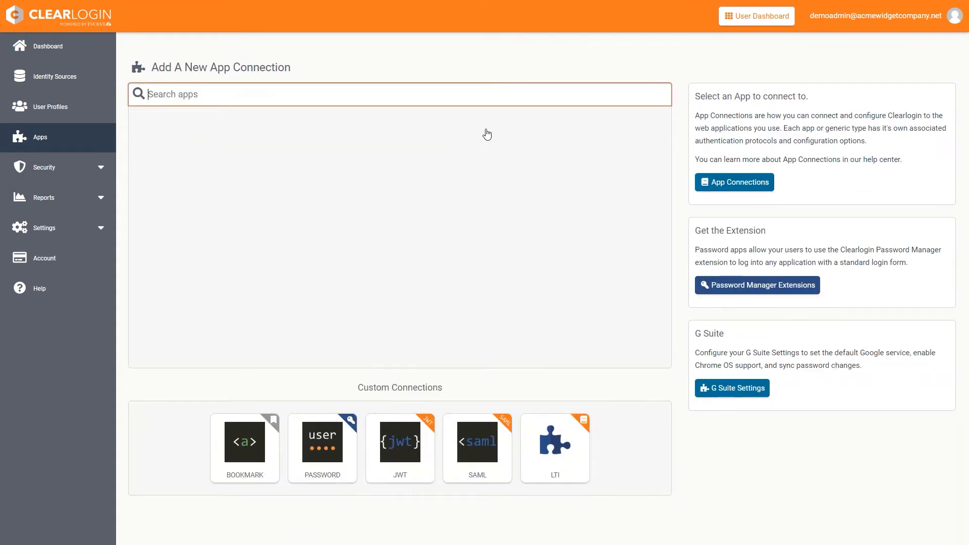
pyautogui.write('salesforce')
pyautogui.click(400, 151)
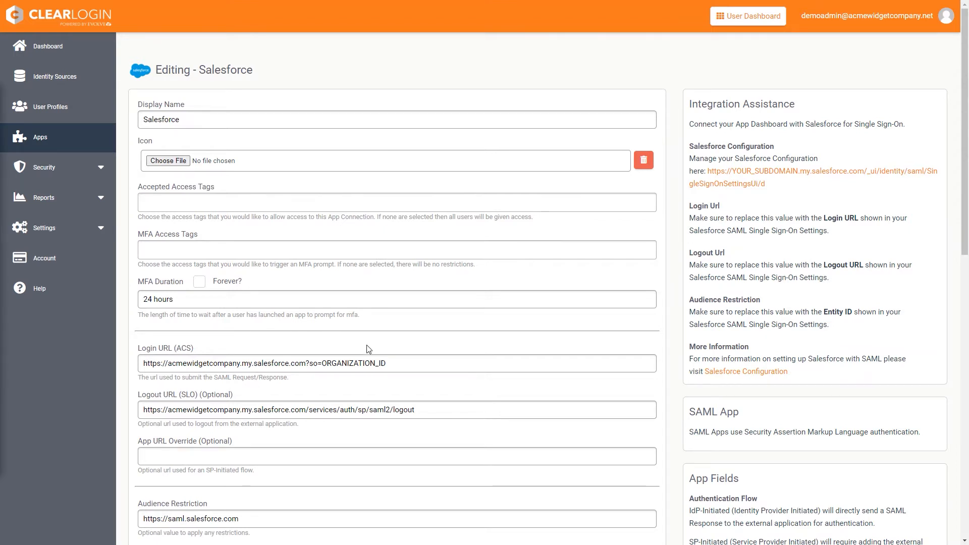
pyautogui.moveTo(395, 367); pyautogui.dragTo(323, 368)
pyautogui.write('xyz123abc789')
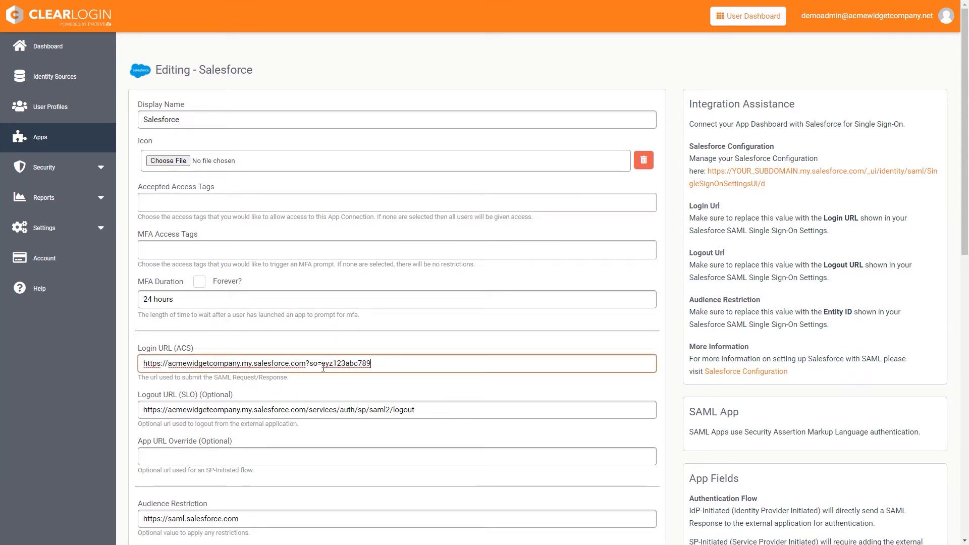
pyautogui.hotkey('alt', 'Tab')
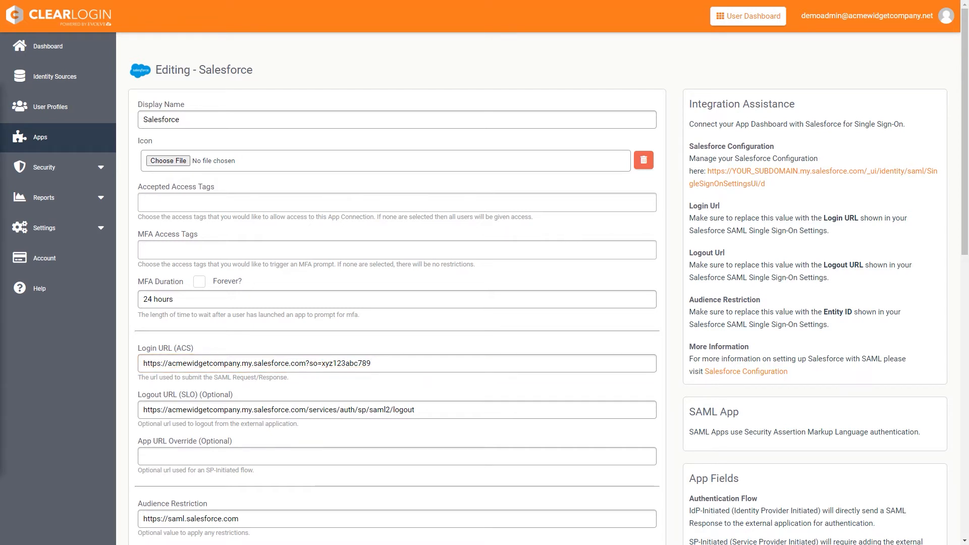
pyautogui.scroll(-2, 259, 493)
pyautogui.click(271, 418)
pyautogui.hotkey('ctrl', 'a')
pyautogui.write('https://acmewidgetcompany.my.salesforce.com')
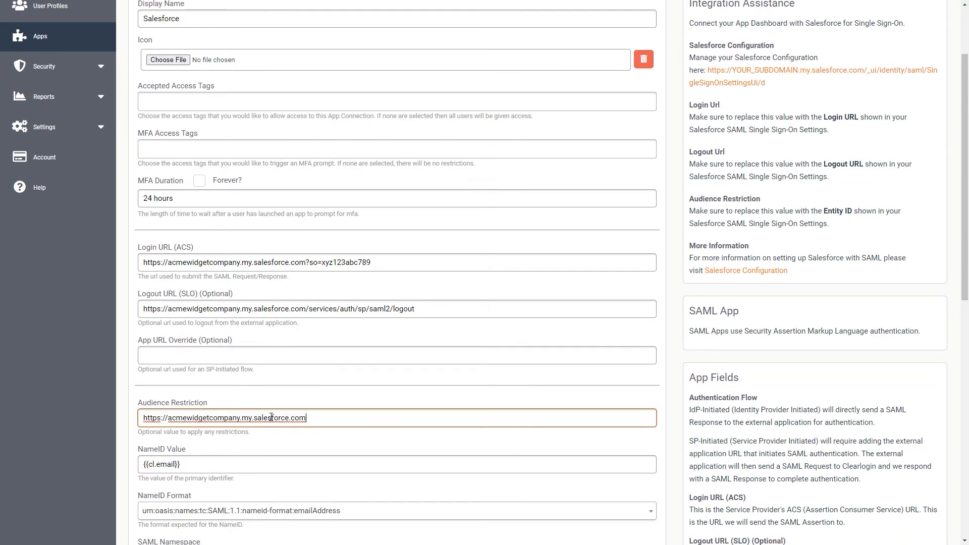
pyautogui.scroll(-10, 443, 408)
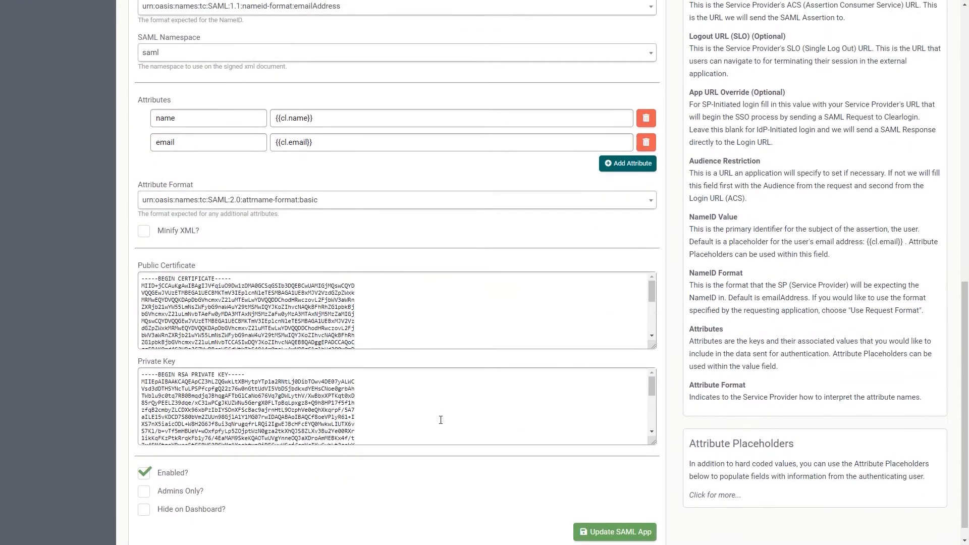
pyautogui.click(611, 514)
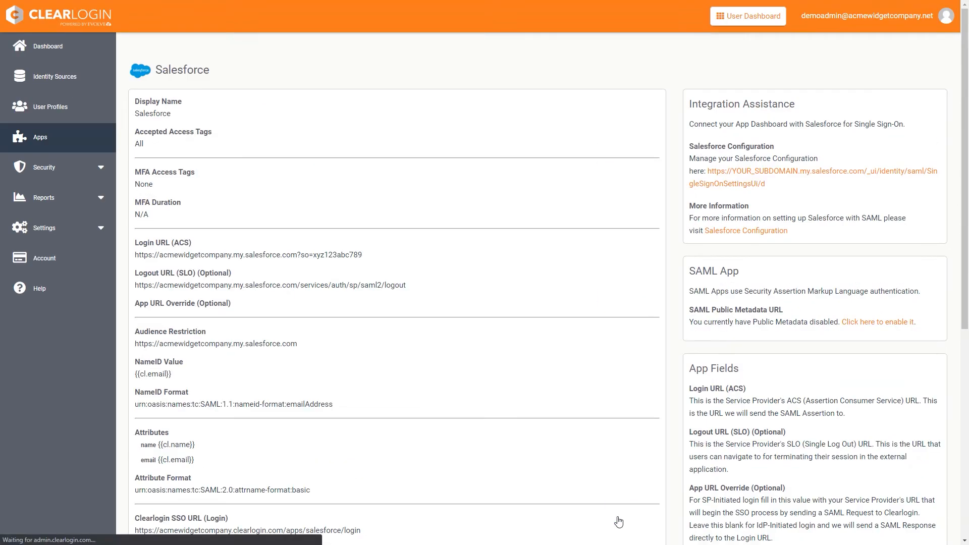
# - Add a Cisco Umbrella app connection, then go to Security's Multi-Factor Authentication page
pyautogui.click(51, 151)
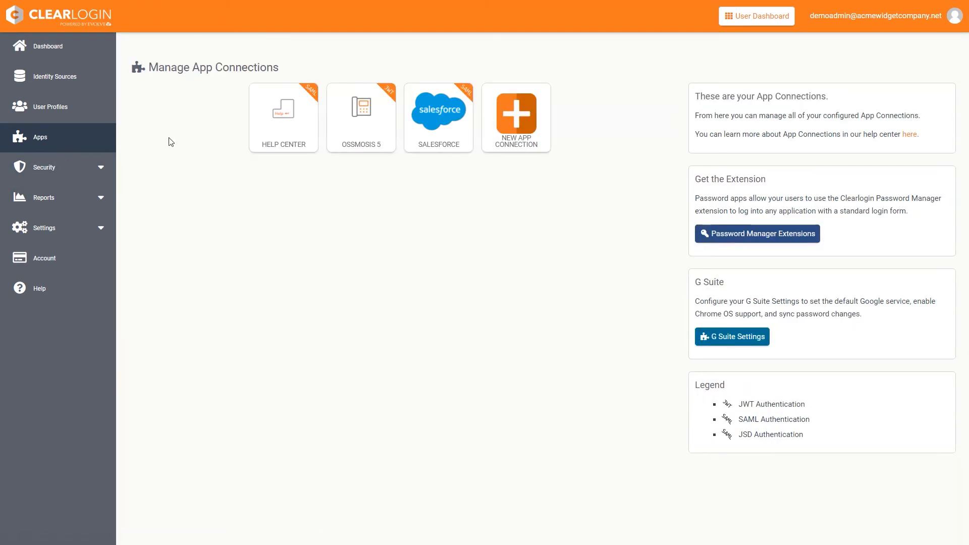
pyautogui.click(515, 122)
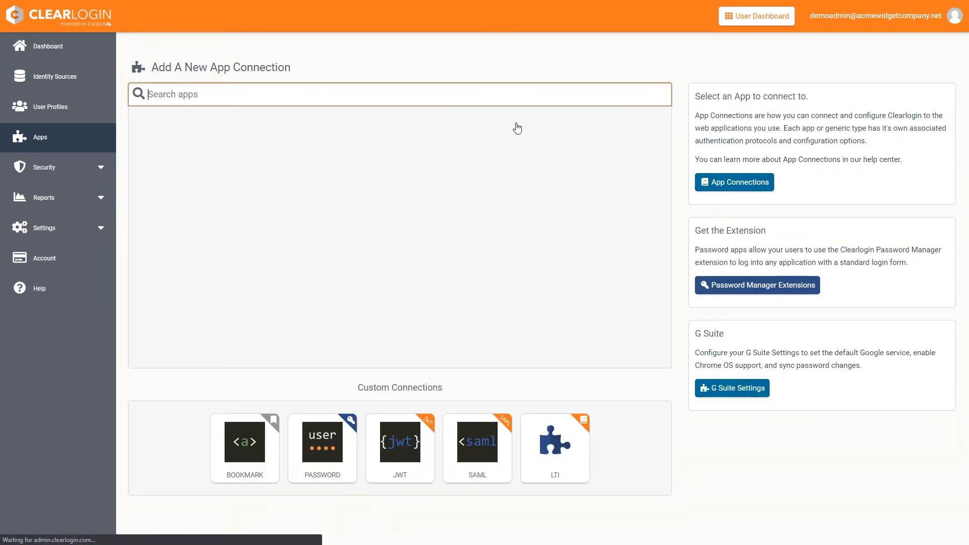
pyautogui.click(331, 147)
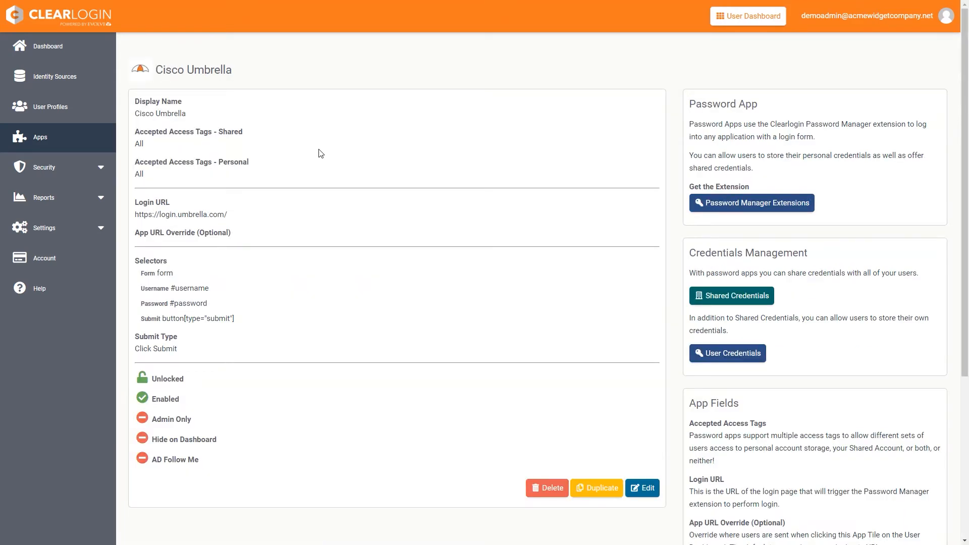
pyautogui.click(88, 174)
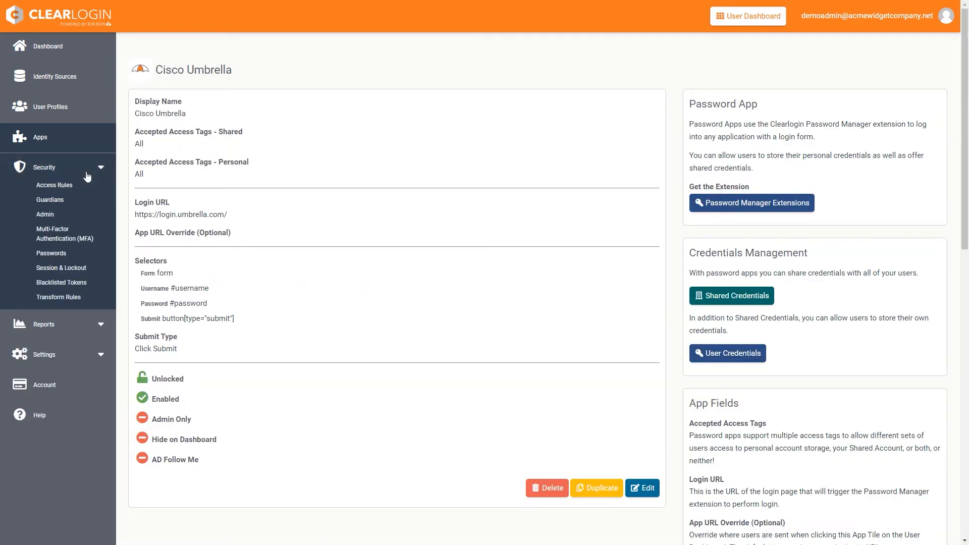
pyautogui.click(60, 238)
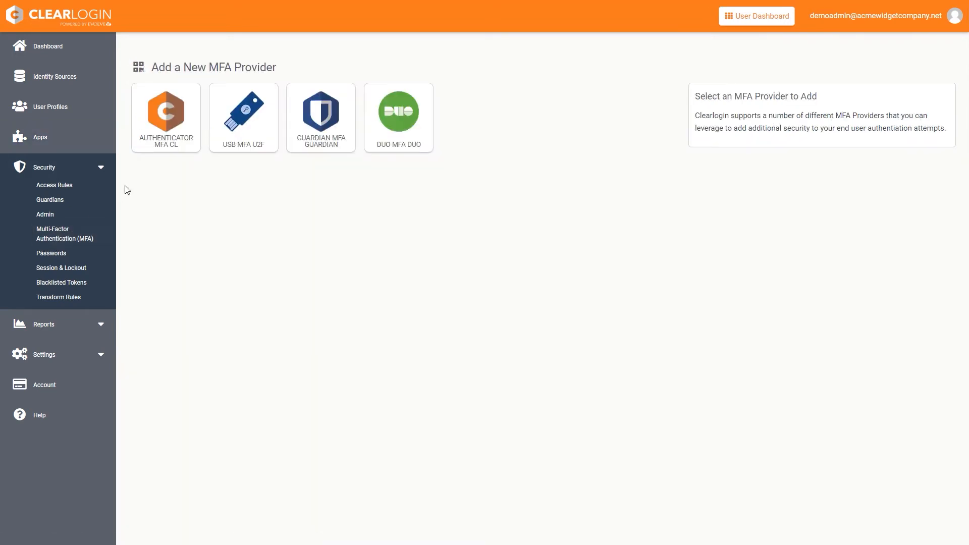
# - Create the Authenticator MFA provider and go to the Access Rules page
pyautogui.click(180, 123)
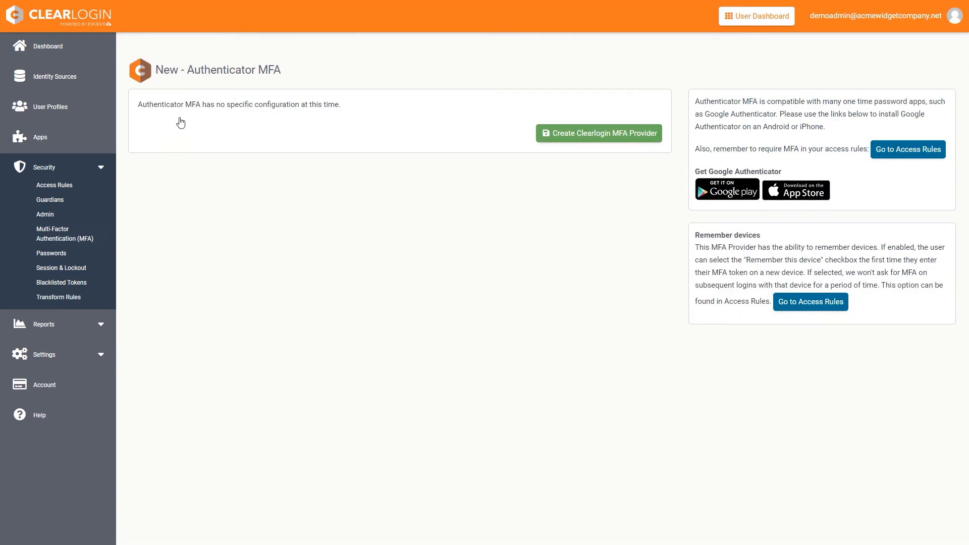
pyautogui.click(610, 140)
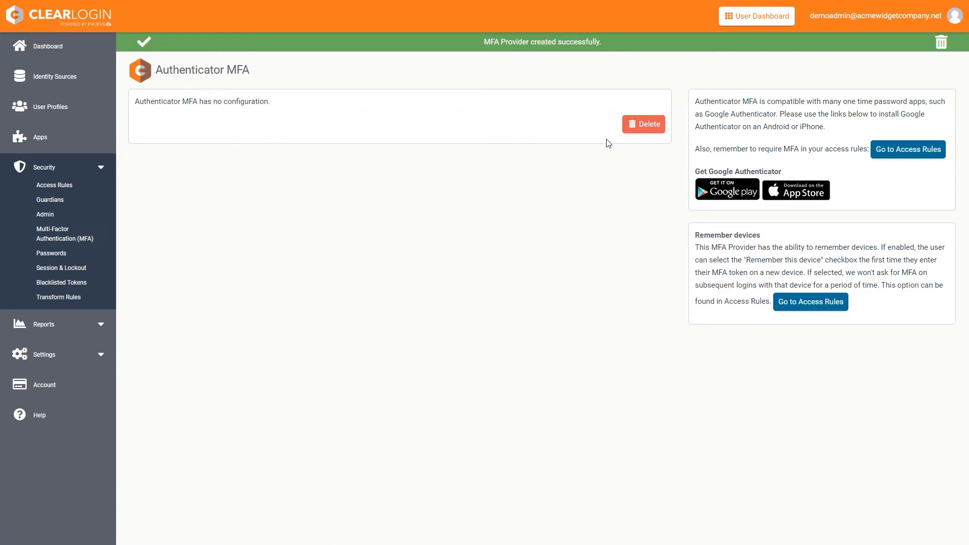
pyautogui.click(54, 185)
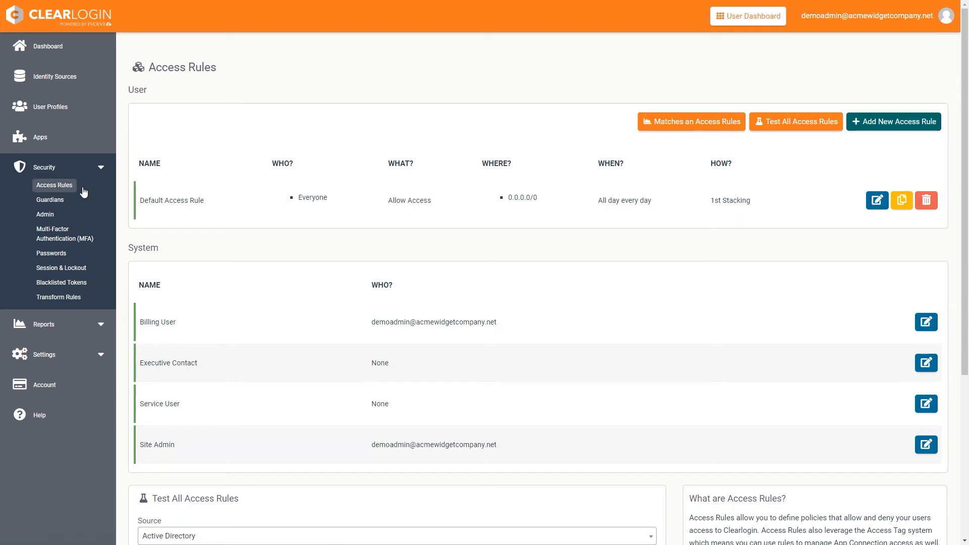
# - Set the Default Access Rule's multi-factor authentication to Authenticator MFA and save it
pyautogui.click(876, 200)
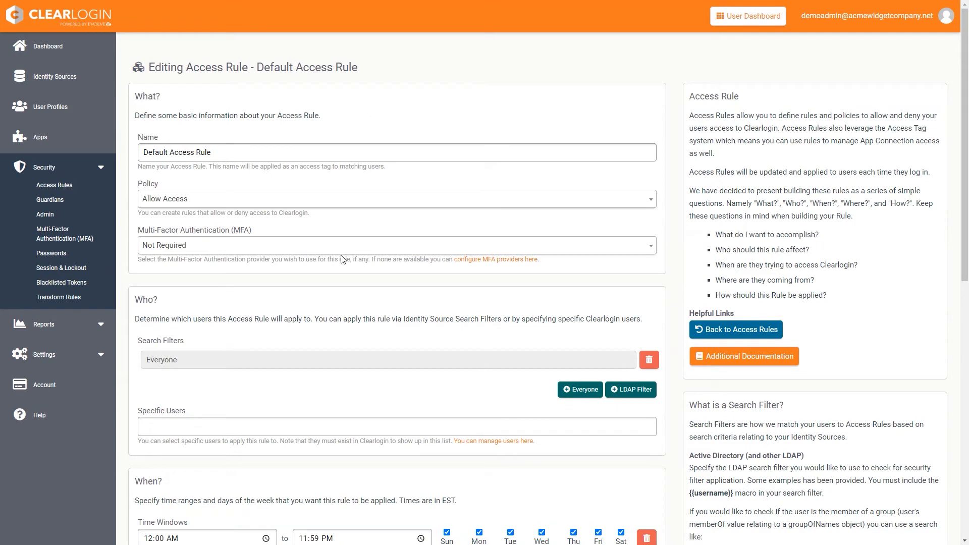
pyautogui.click(197, 246)
pyautogui.click(187, 281)
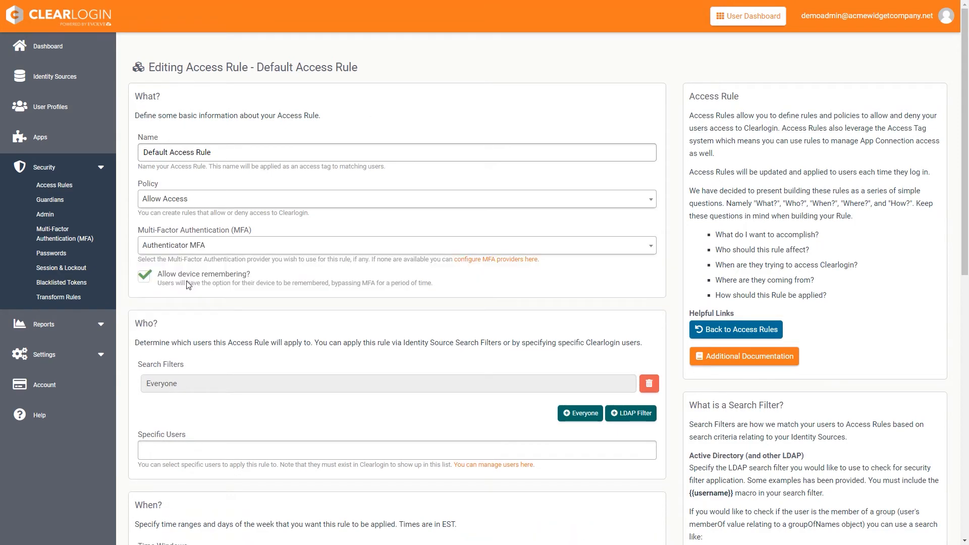
pyautogui.scroll(-10, 380, 325)
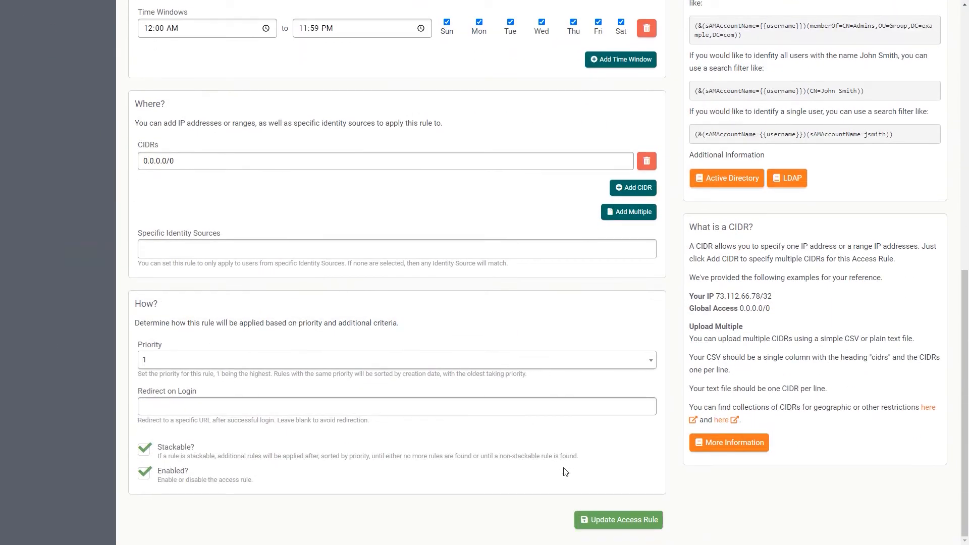
pyautogui.click(619, 520)
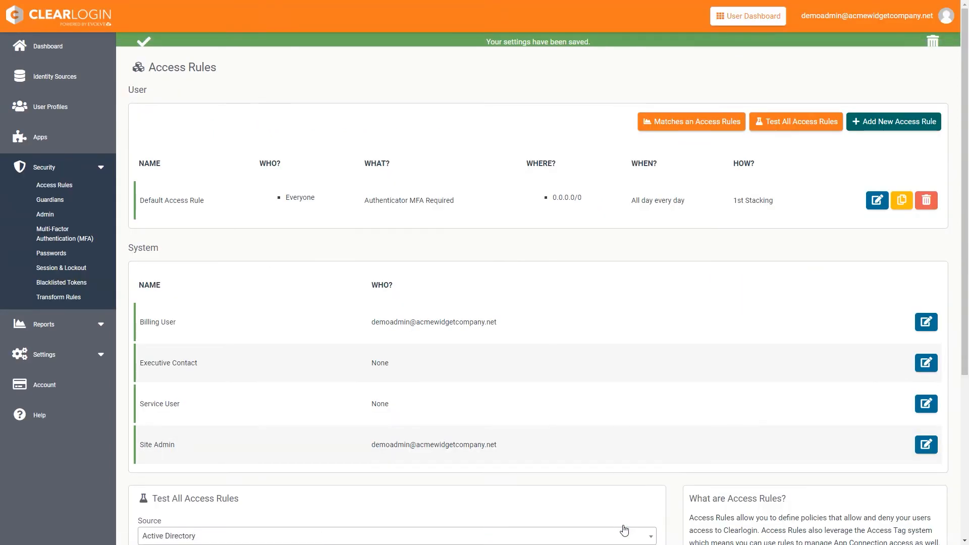
# - Create rule 'Admins' with the CL IT Admins LDAP filter replacing Everyone, priority 2
pyautogui.click(896, 127)
pyautogui.tripleClick(235, 154)
pyautogui.write('Admins')
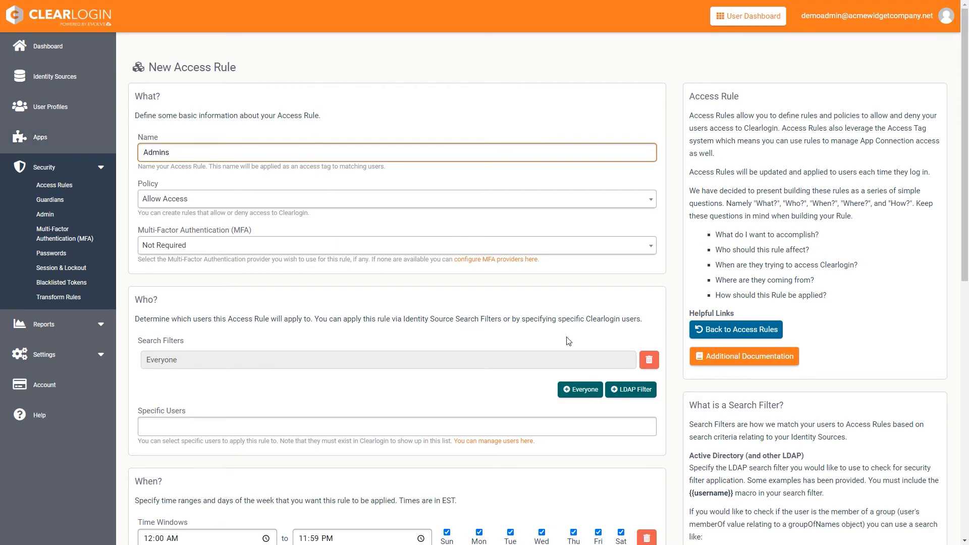
pyautogui.click(649, 360)
pyautogui.click(633, 360)
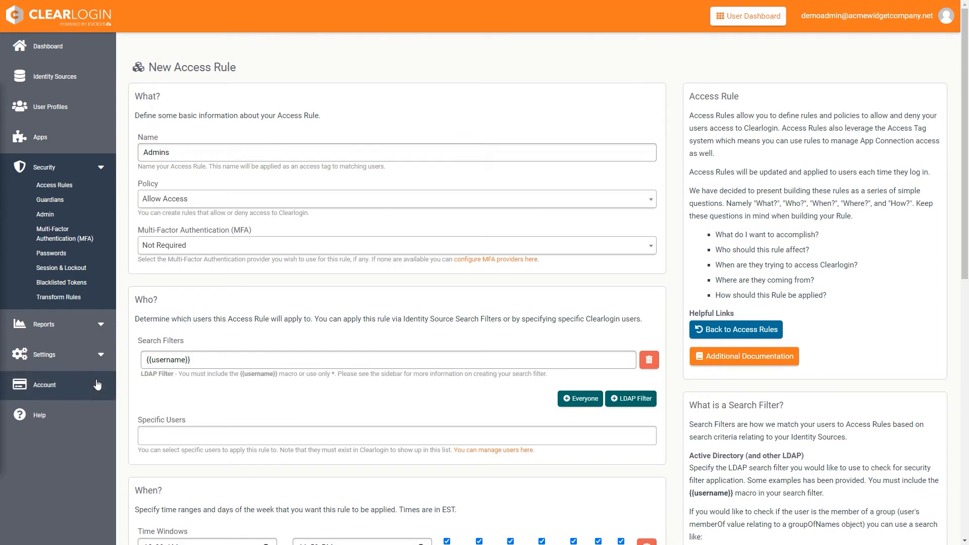
pyautogui.tripleClick(214, 358)
pyautogui.write('(&(sAMAccountname={{username}})(memberOf=CN=CL IT Admins,OU=clearlogin,OU=groups,DC=acmewidgetcompany,DC=local))')
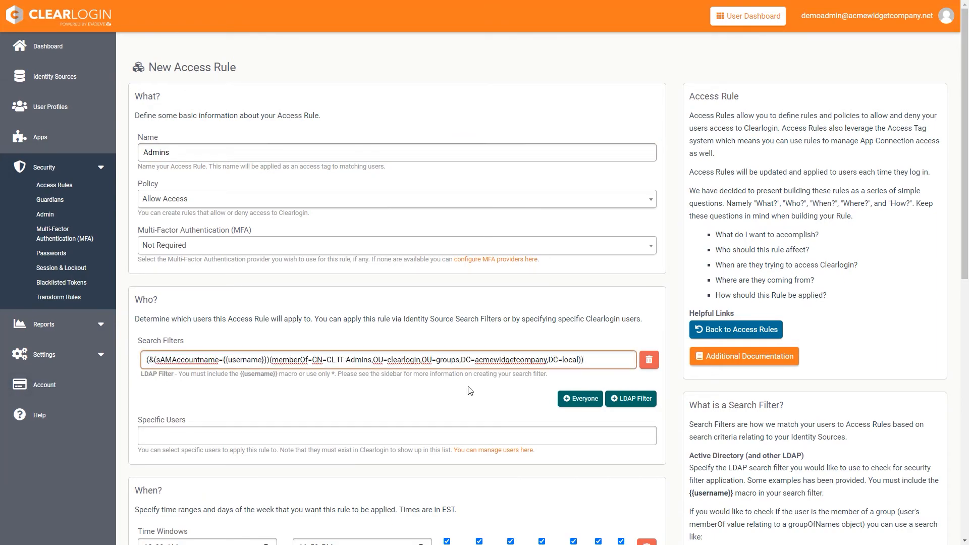
pyautogui.scroll(-10, 469, 390)
pyautogui.click(457, 364)
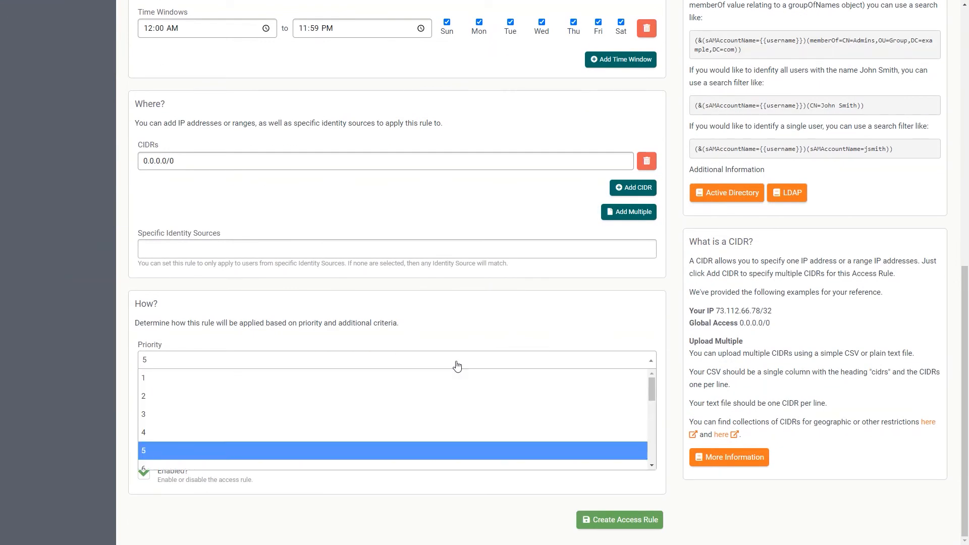
pyautogui.click(435, 399)
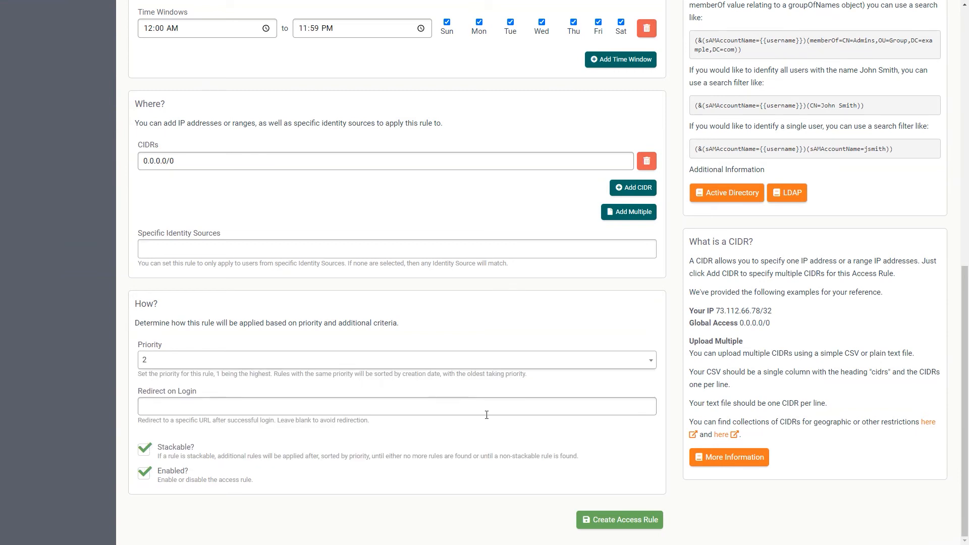
pyautogui.click(612, 519)
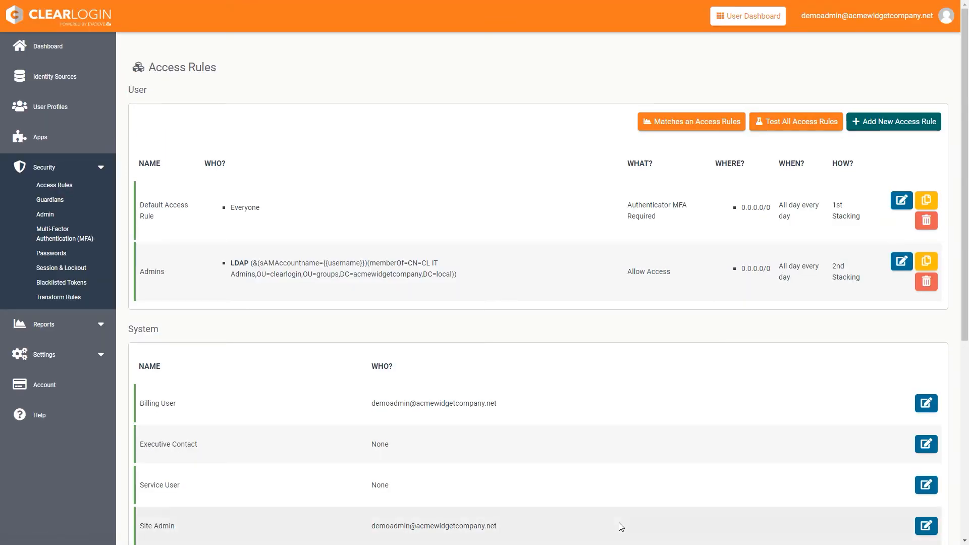
# - Add Admins to Cisco Umbrella's shared and personal accepted access tags and save the app
pyautogui.click(57, 144)
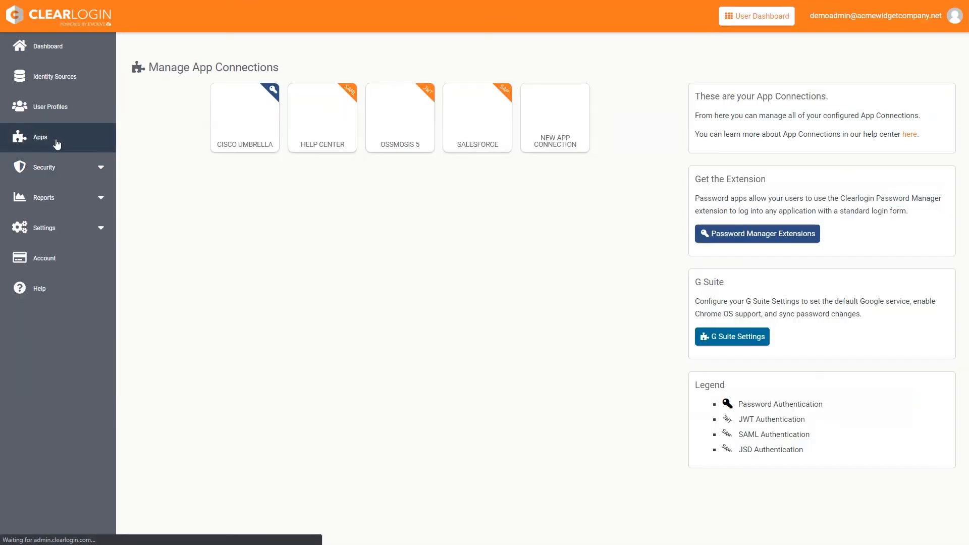
pyautogui.click(245, 123)
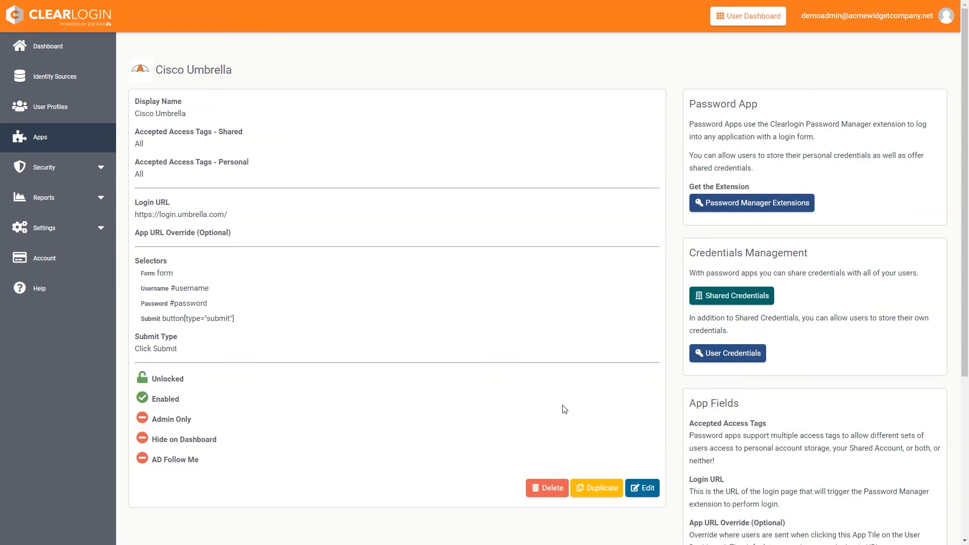
pyautogui.click(637, 488)
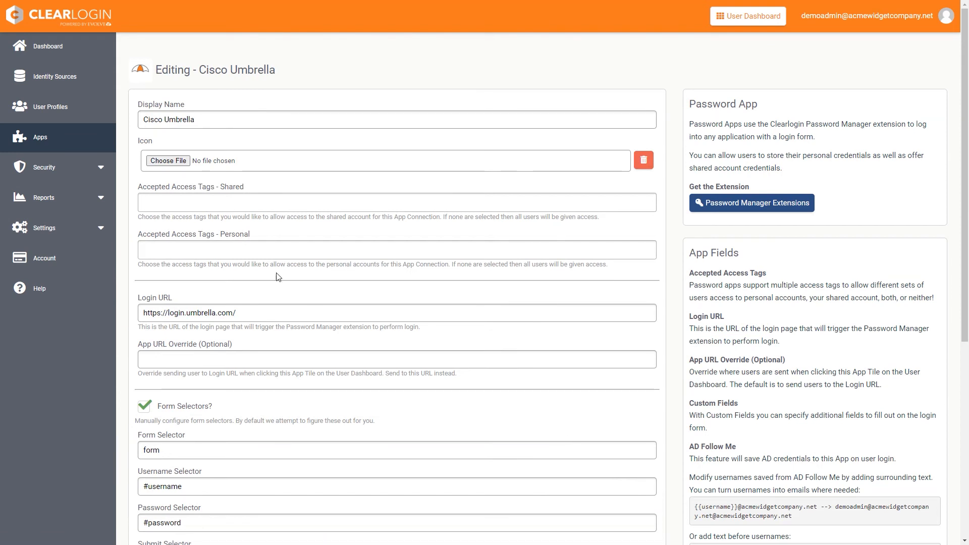
pyautogui.click(164, 199)
pyautogui.write('admins')
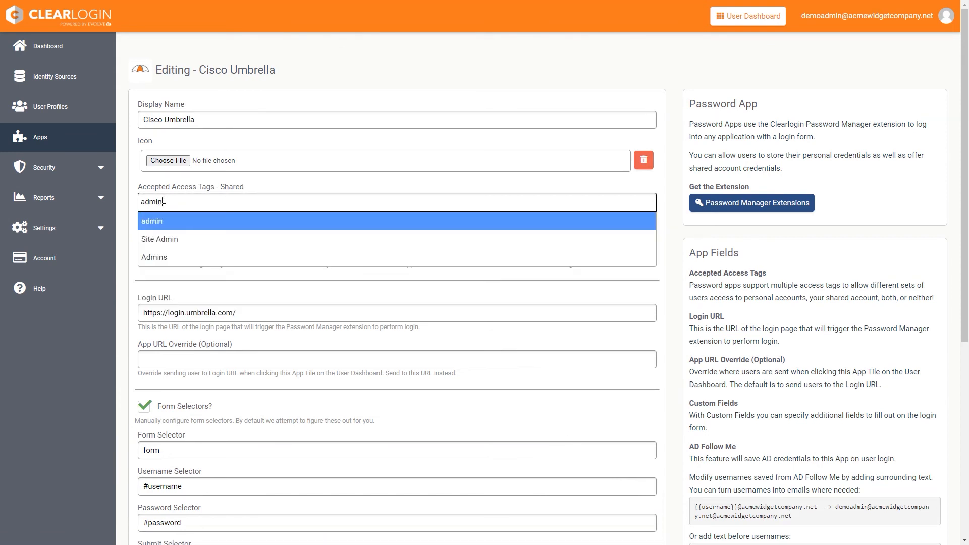
pyautogui.click(174, 222)
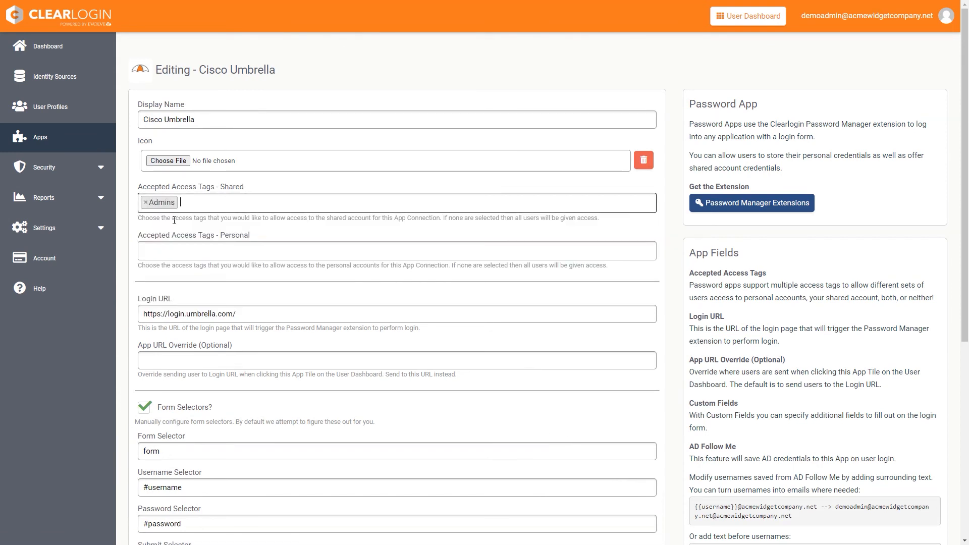
pyautogui.click(167, 249)
pyautogui.write('admins')
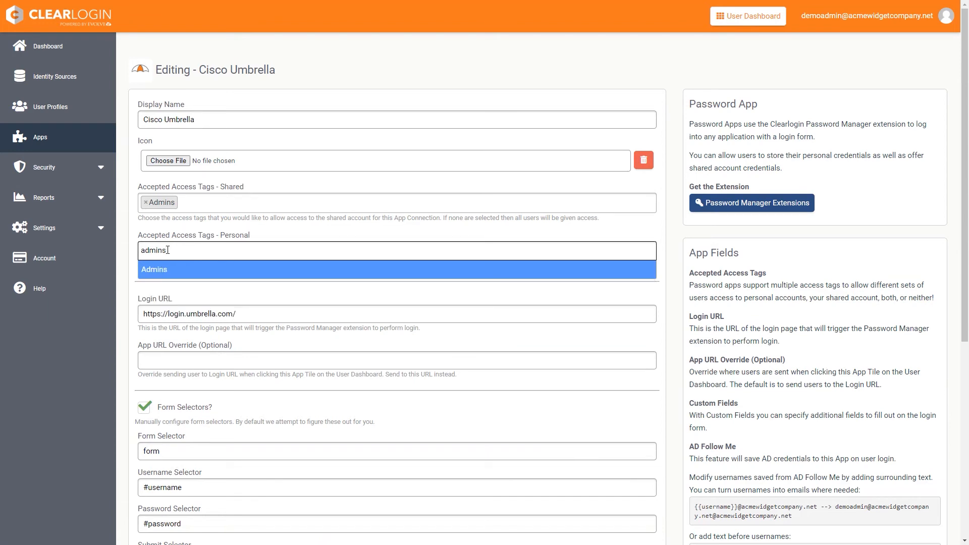
pyautogui.click(168, 269)
pyautogui.scroll(-5, 561, 431)
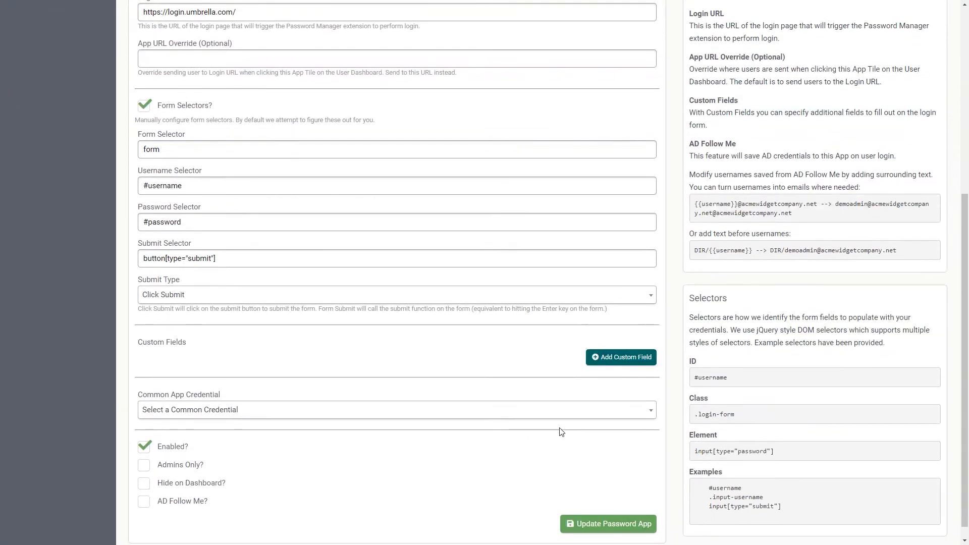
pyautogui.click(624, 510)
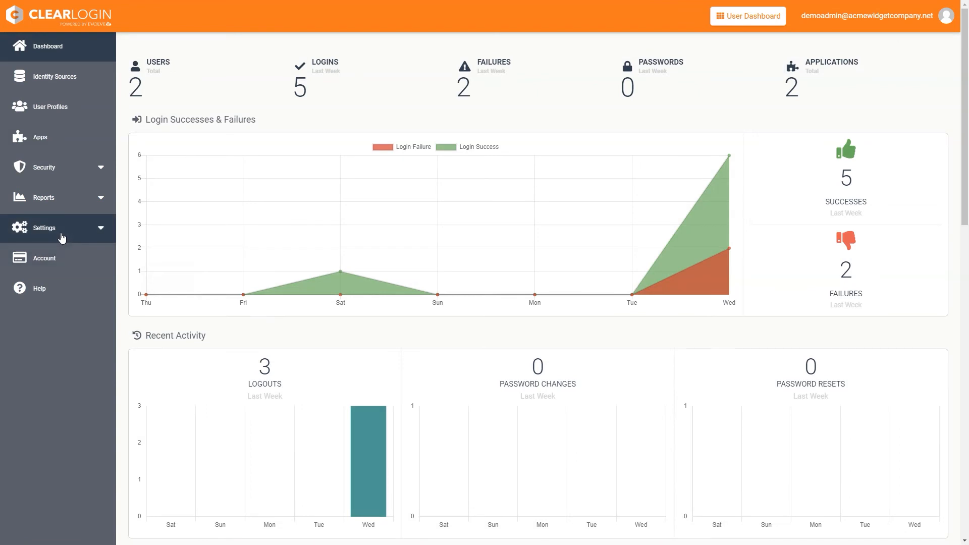
# - Upload acme.png as the company logo on the Basic Settings page
pyautogui.click(60, 233)
pyautogui.click(45, 246)
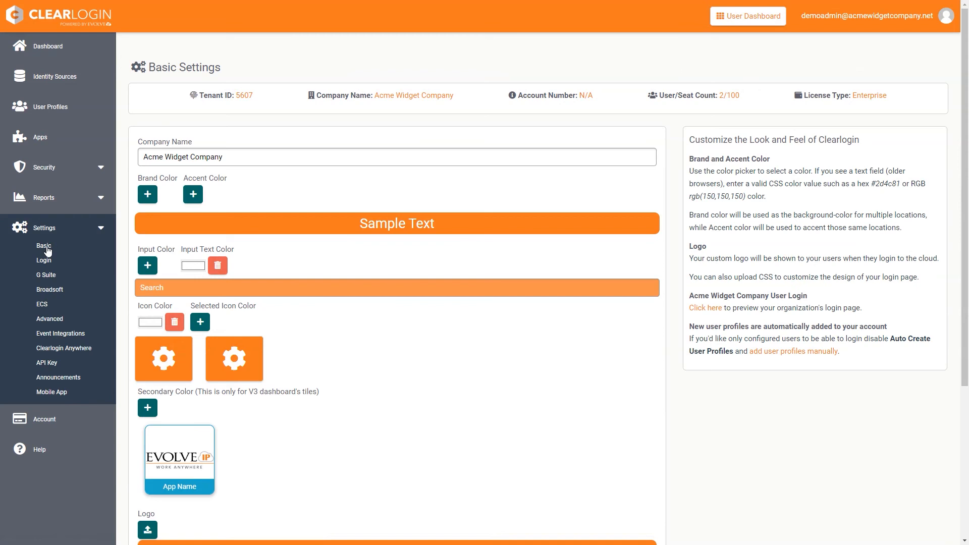
pyautogui.scroll(-4, 218, 349)
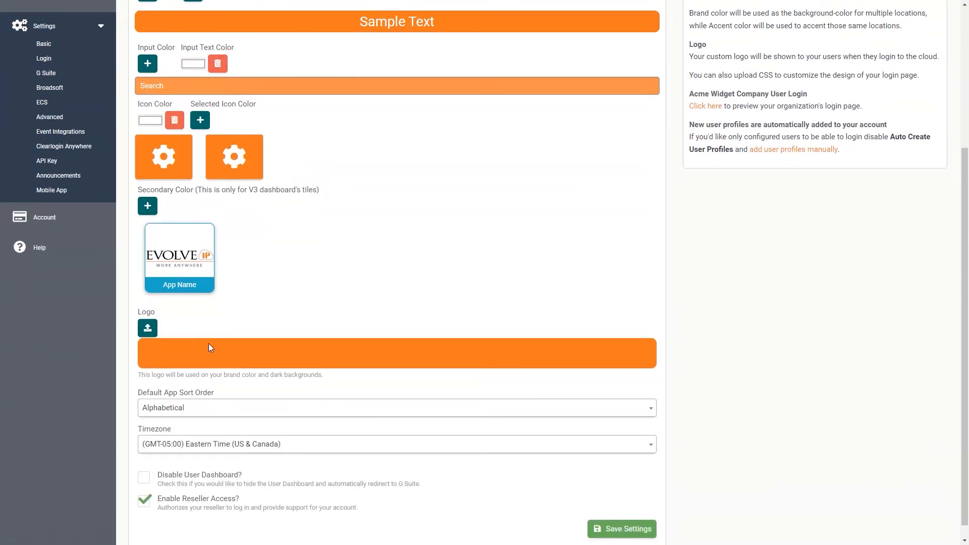
pyautogui.click(149, 329)
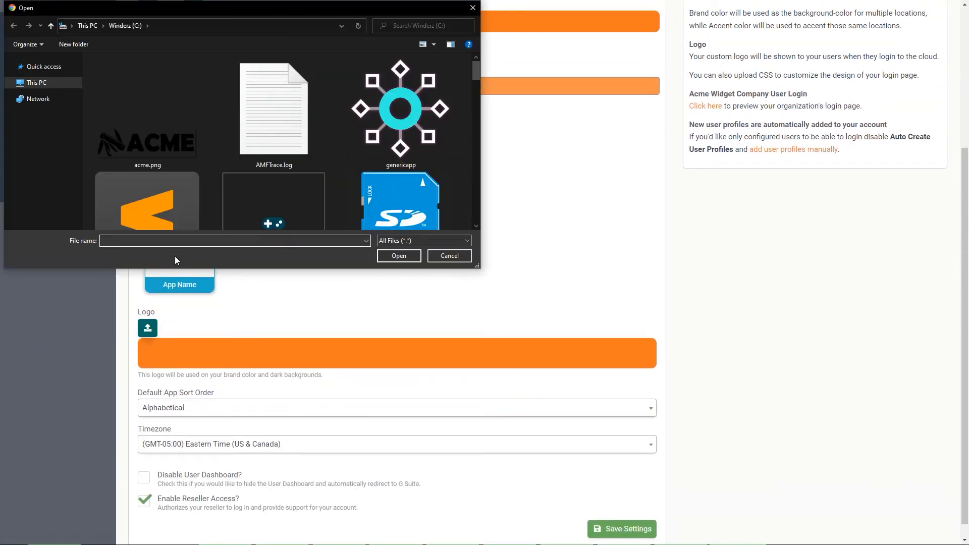
pyautogui.doubleClick(161, 151)
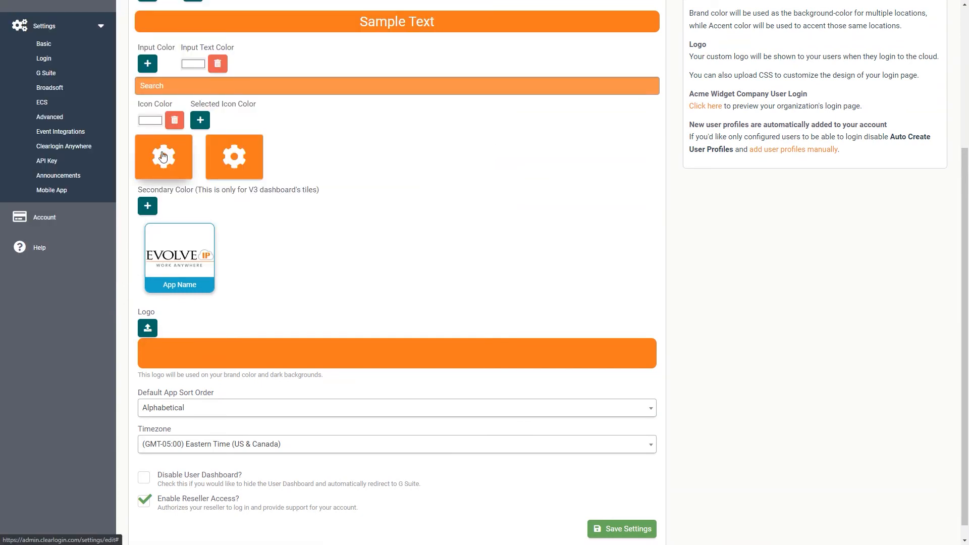
pyautogui.scroll(-5, 476, 259)
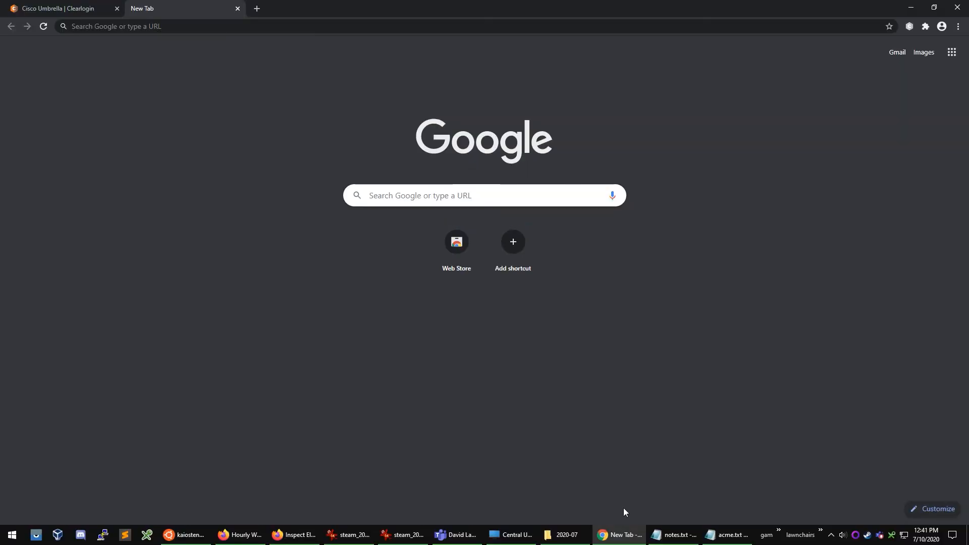
# - Load acmewidgetcompany.clearlogin.com and log in with the test user's email and password
pyautogui.write('acmewidgetcompany.clearlogin.com')
pyautogui.press('Return')
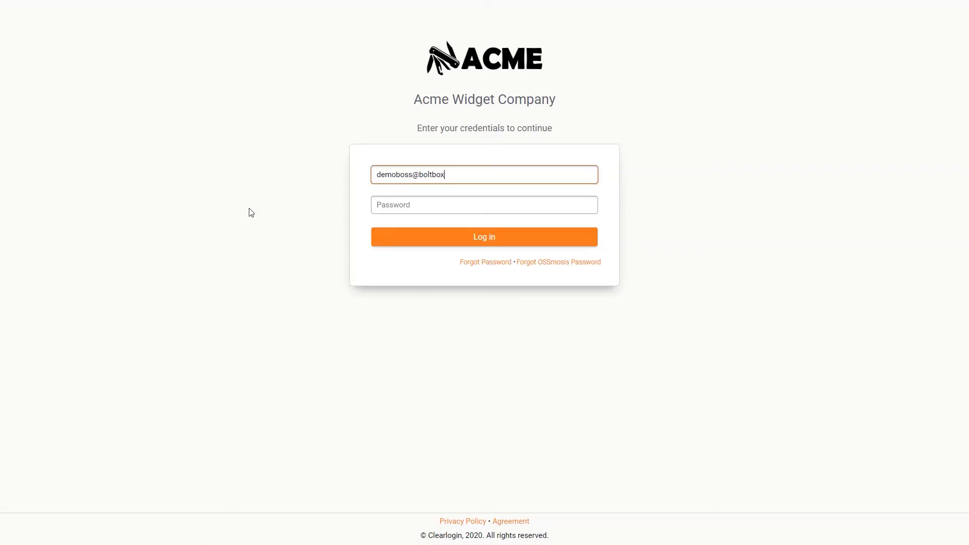
pyautogui.write('t')
pyautogui.press('Tab')
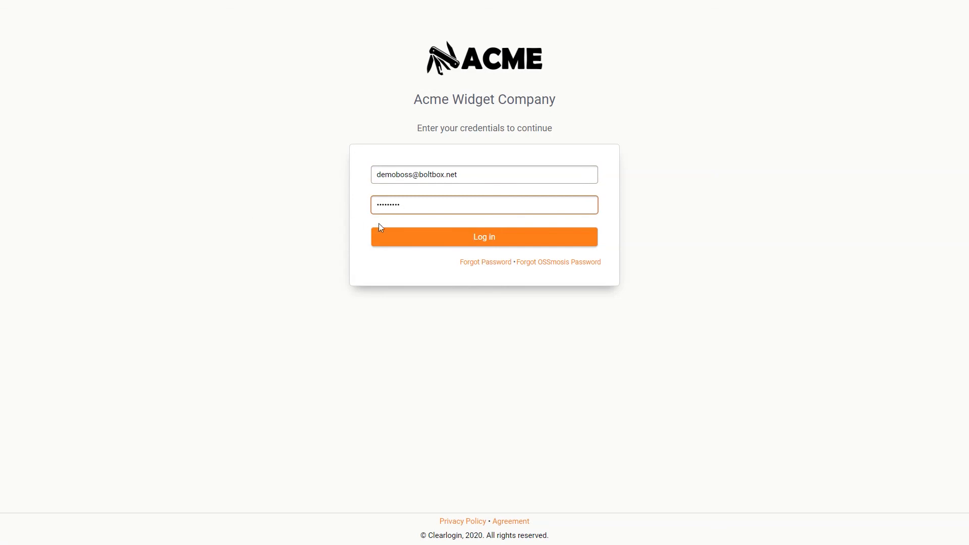
pyautogui.click(487, 244)
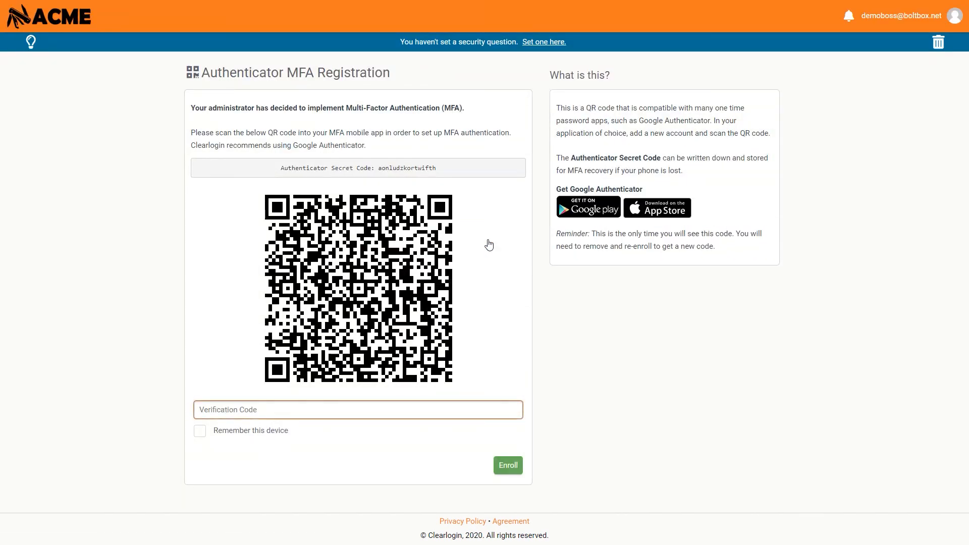